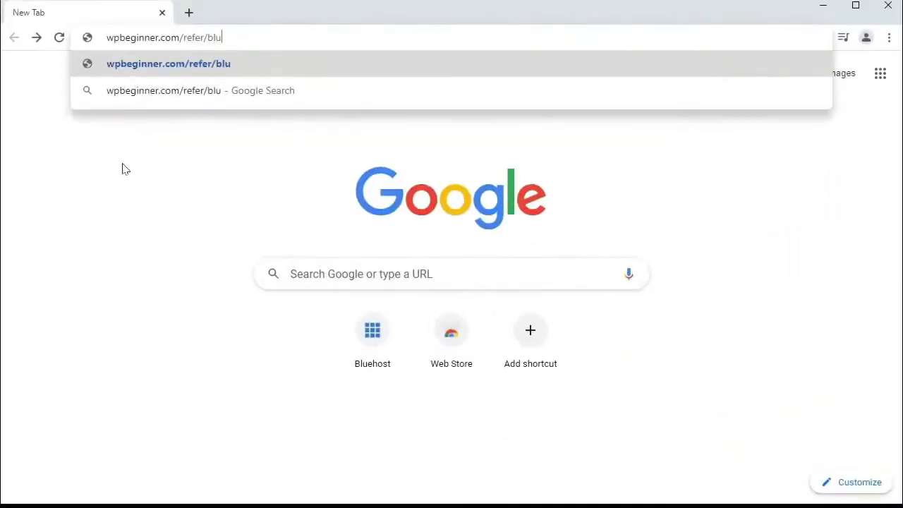
Open the WPBeginner referral link to the Bluehost WordPress offer and start the hosting sign-up
key("Return")
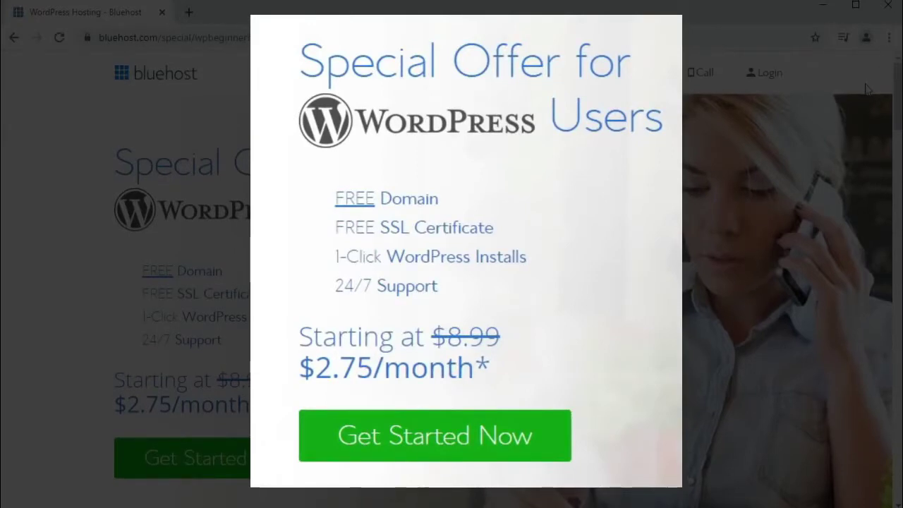
scroll(894, 92, "down", 1)
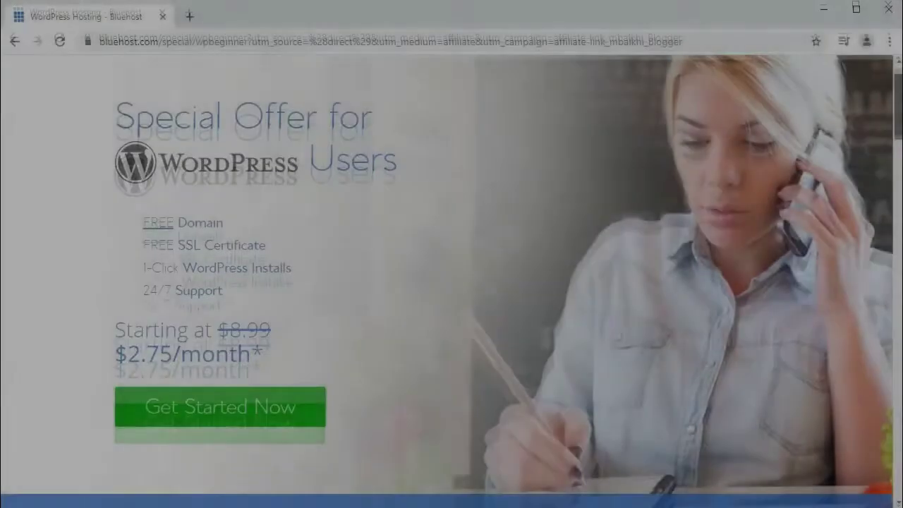
scroll(393, 141, "down", 3)
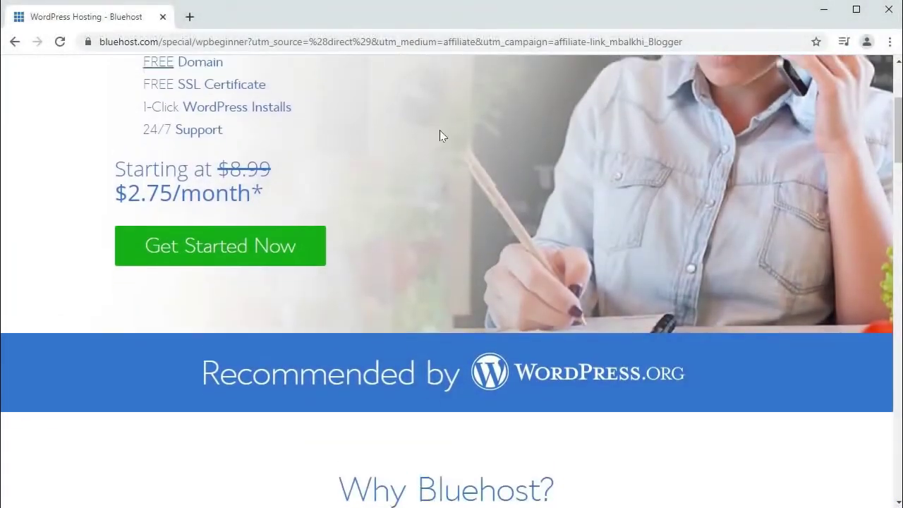
left_click(258, 250)
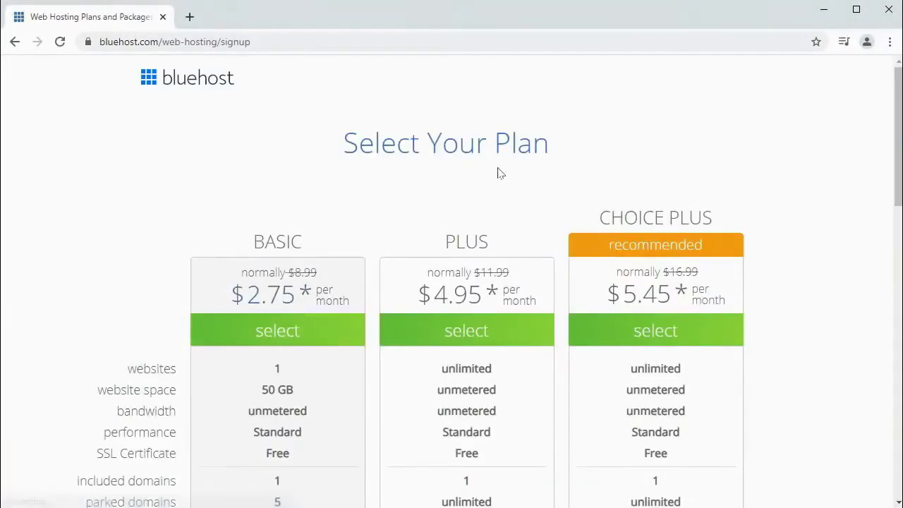
Review the hosting plan comparison and select the Basic plan
left_click_drag(898, 162, 899, 202)
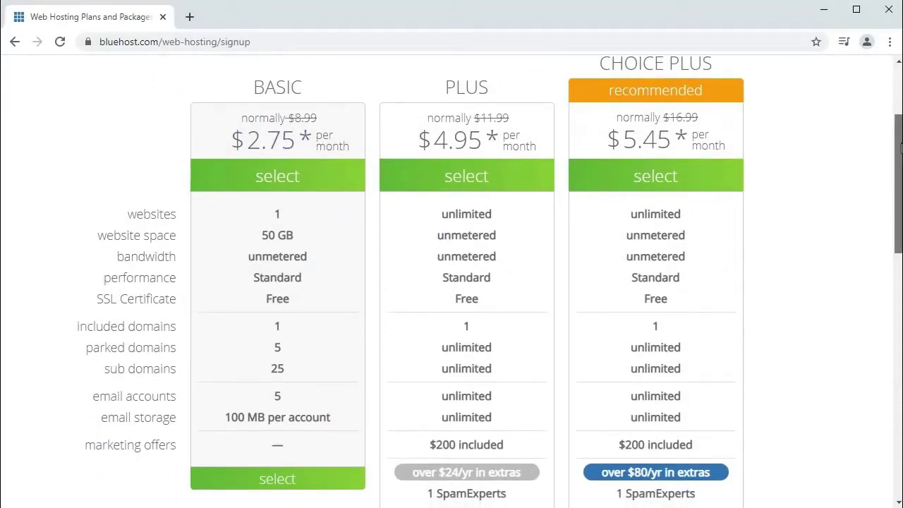
scroll(900, 147, "down", 1)
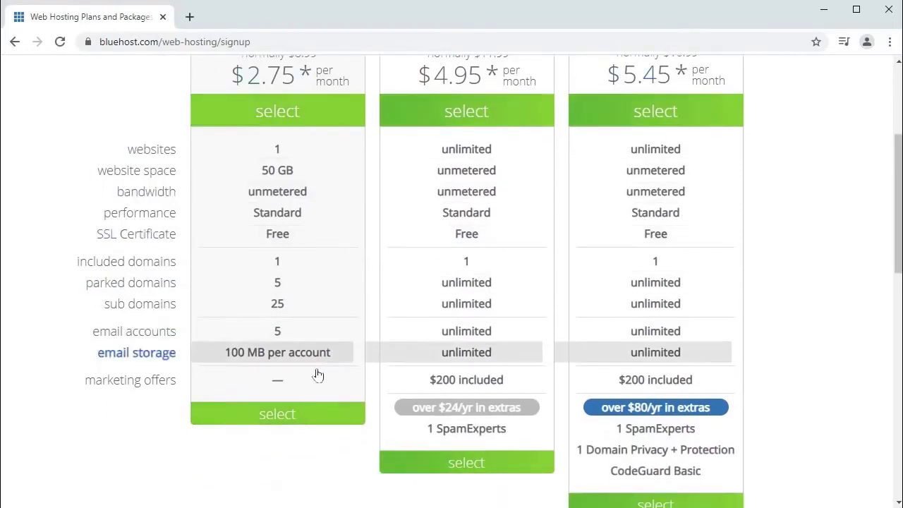
left_click(296, 419)
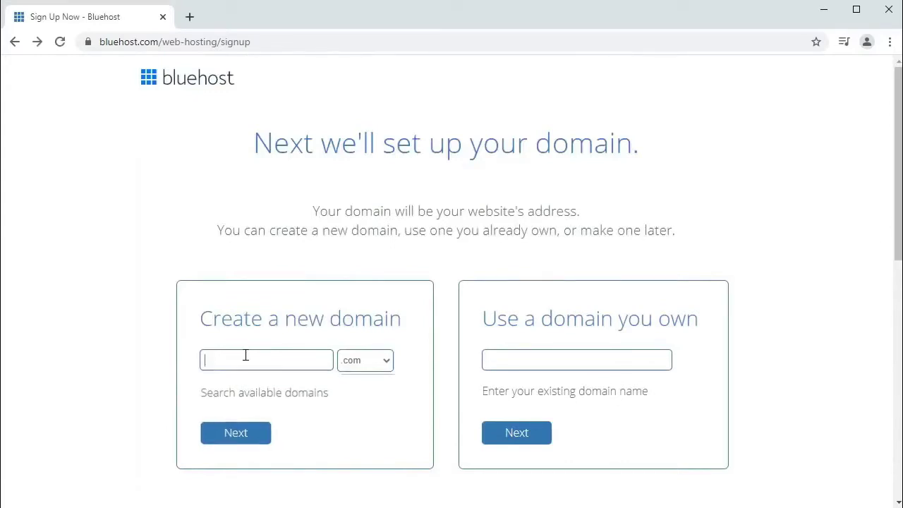
Request the new domain YourAwesomeClassWebsite with the .com extension for the hosting account
type("YourAwesome")
type("ClassWebsite")
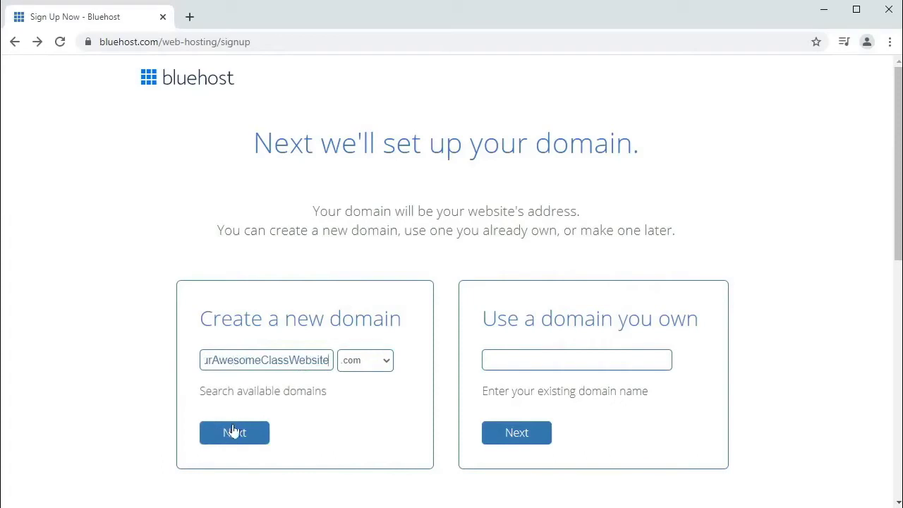
left_click(233, 433)
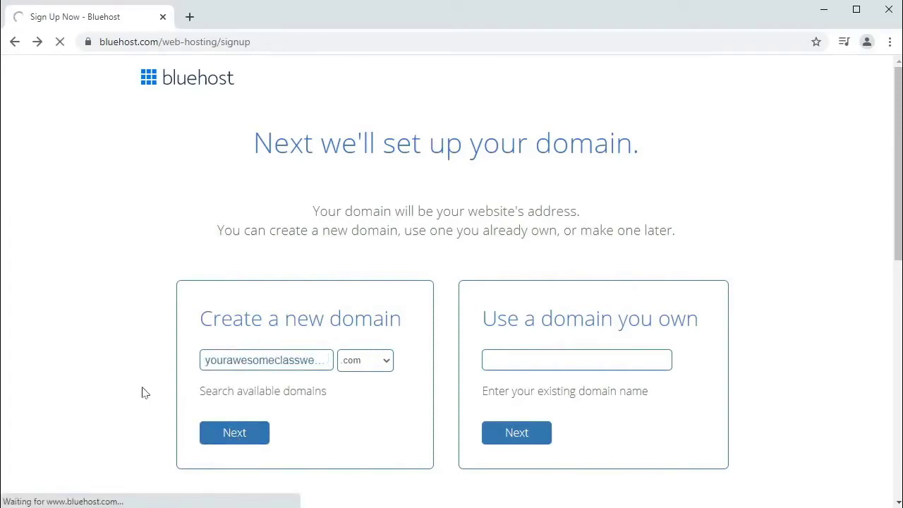
Review the account information form and the billing terms offered for the Basic account plan
scroll(776, 350, "down", 3)
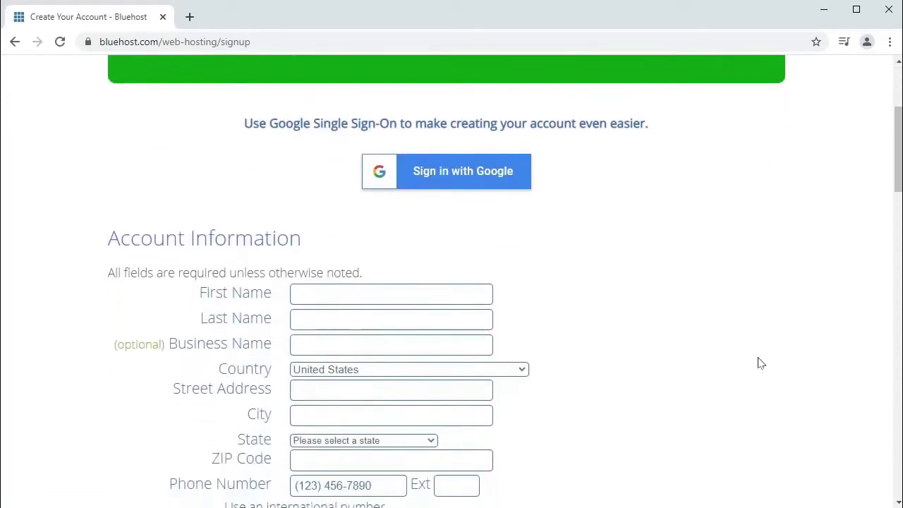
scroll(759, 363, "down", 2)
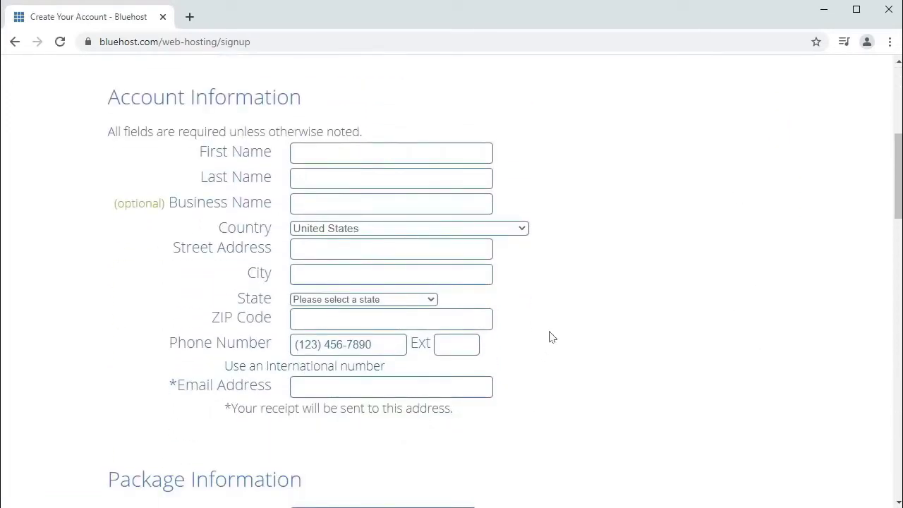
scroll(552, 337, "down", 5)
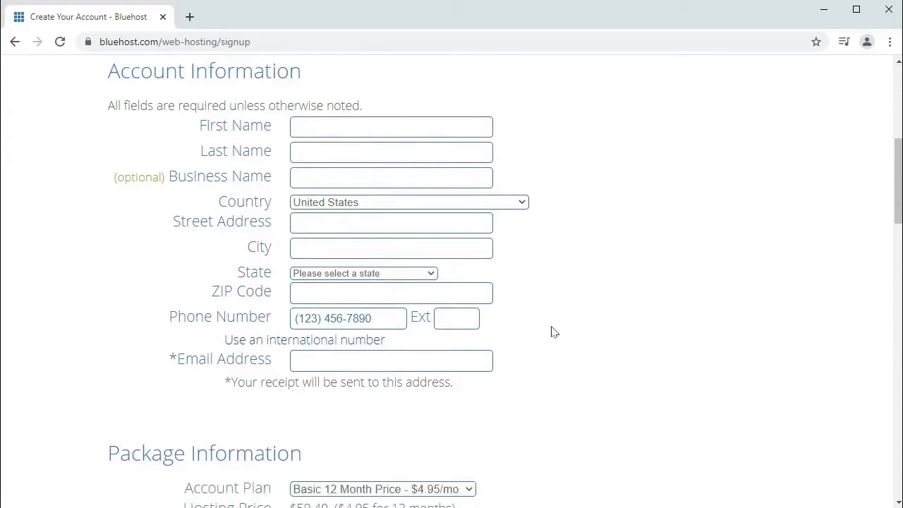
scroll(703, 268, "down", 1)
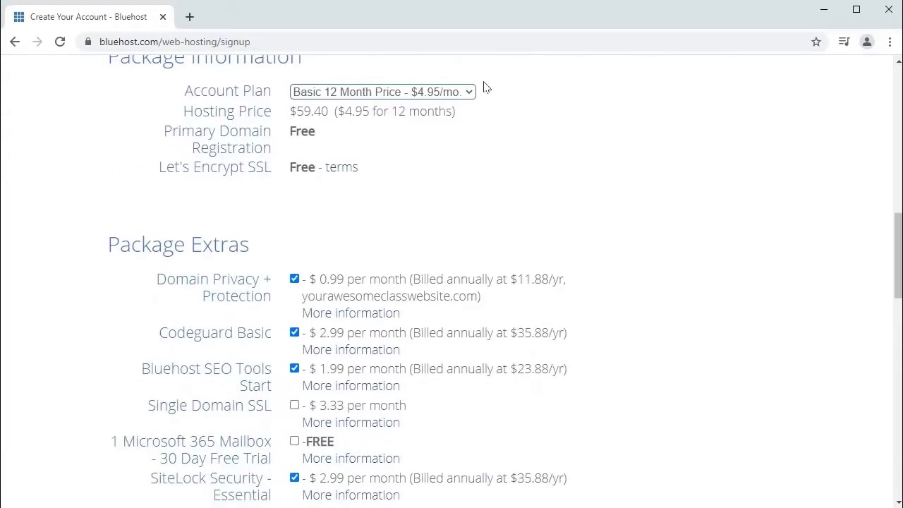
left_click(471, 92)
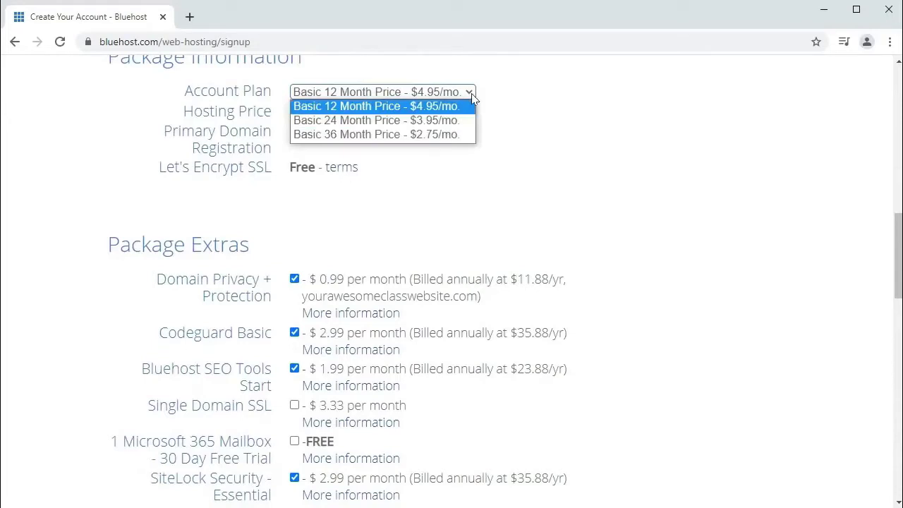
left_click(471, 93)
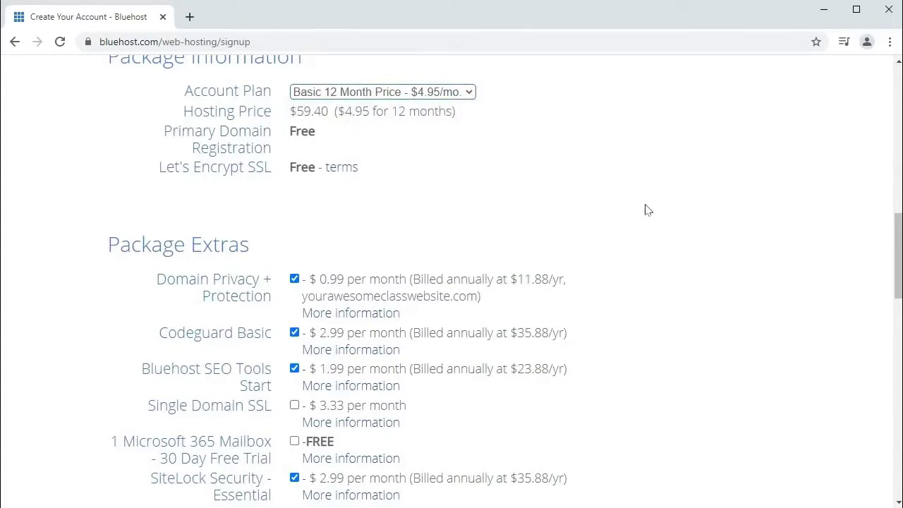
Remove Codeguard Basic, Bluehost SEO Tools Start and SiteLock Security - Essential from the package extras
scroll(645, 207, "down", 2)
left_click(294, 192)
left_click(294, 228)
left_click(294, 337)
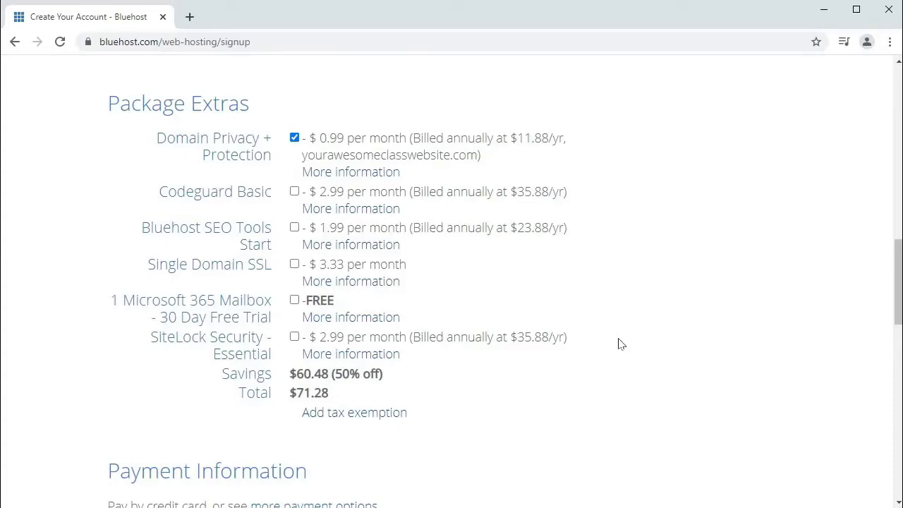
Agree to the Auto Renewal Terms, Terms of Service and Cancellation Policy below the payment information and submit the hosting order
scroll(620, 344, "down", 5)
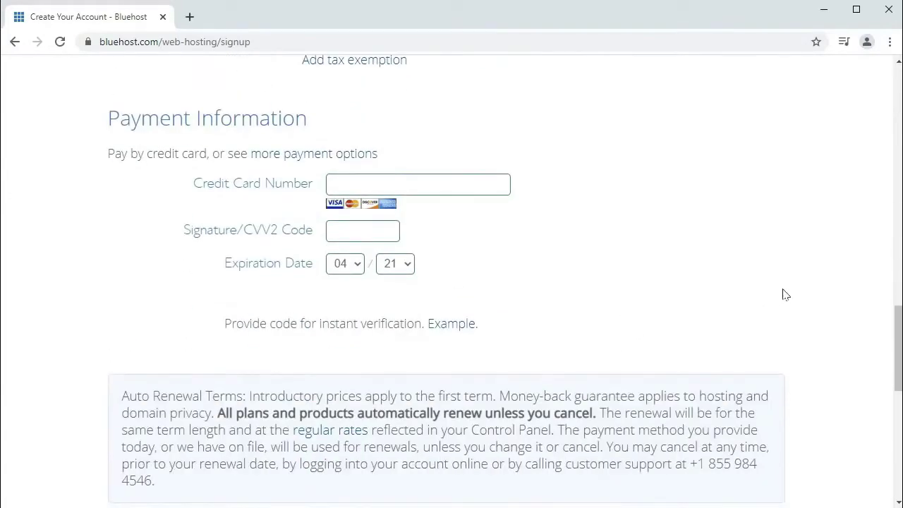
scroll(776, 295, "down", 3)
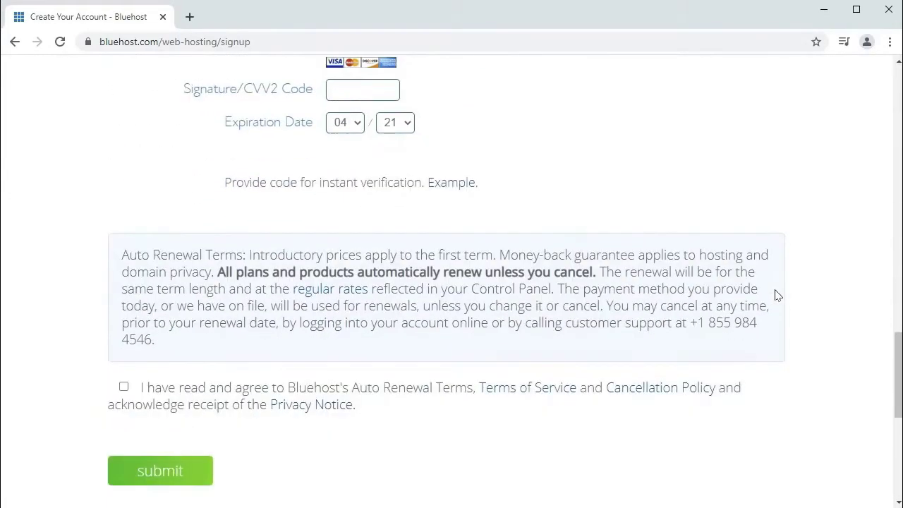
left_click(123, 319)
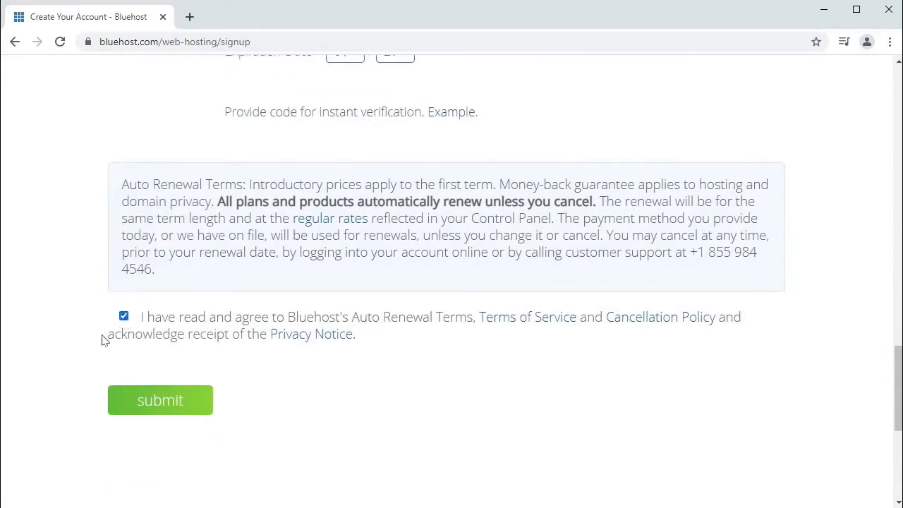
left_click(197, 406)
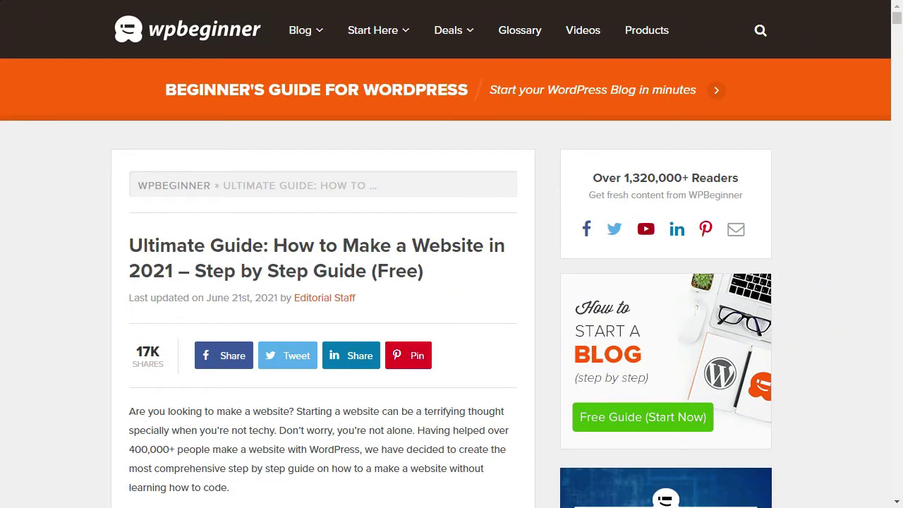
scroll(446, 261, "down", 1)
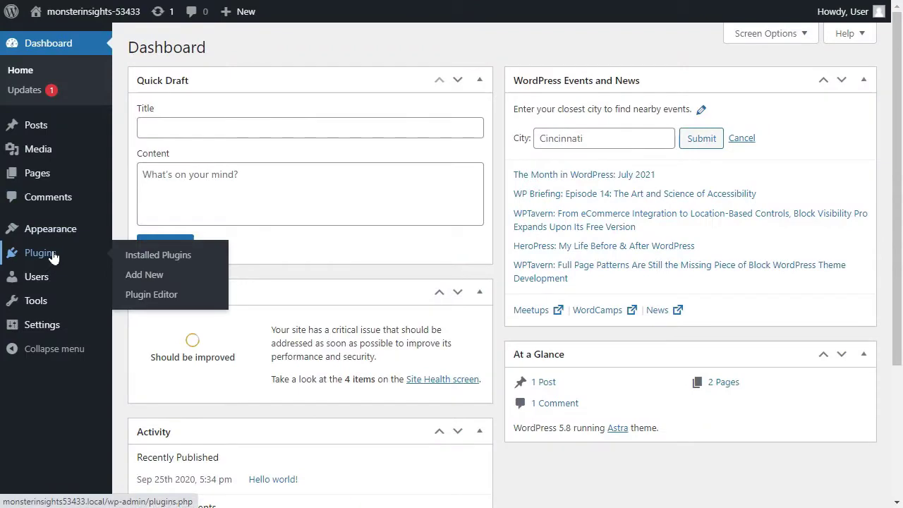
Find and install the WooCommerce plugin on the WordPress site, and skip the store details in its setup wizard
left_click(148, 278)
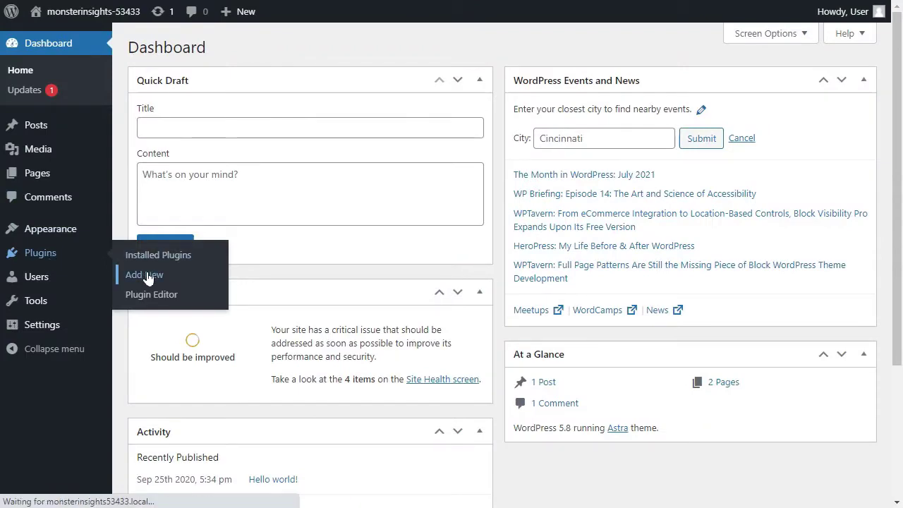
type("WooCommerce")
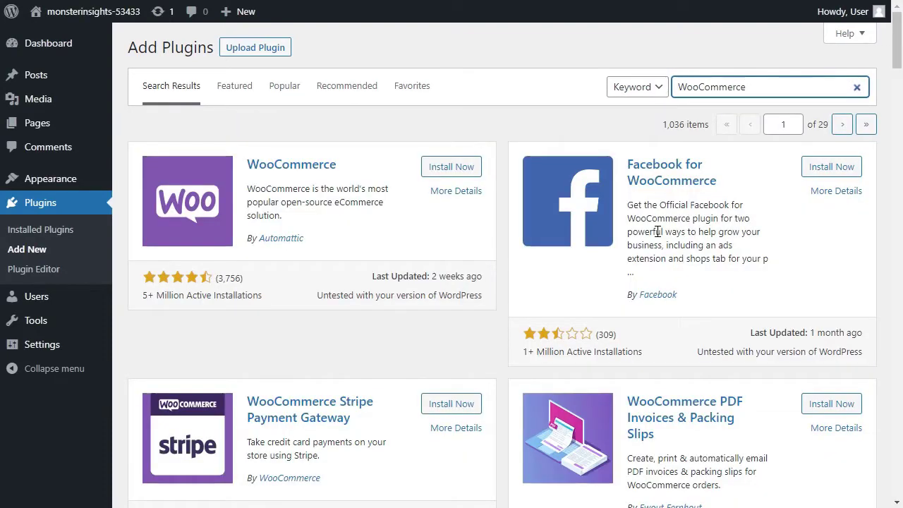
left_click(452, 166)
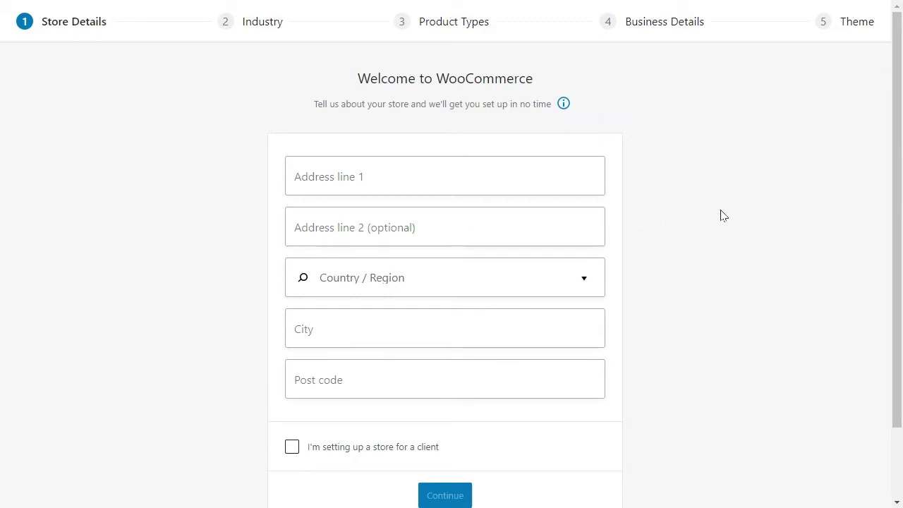
scroll(682, 195, "down", 2)
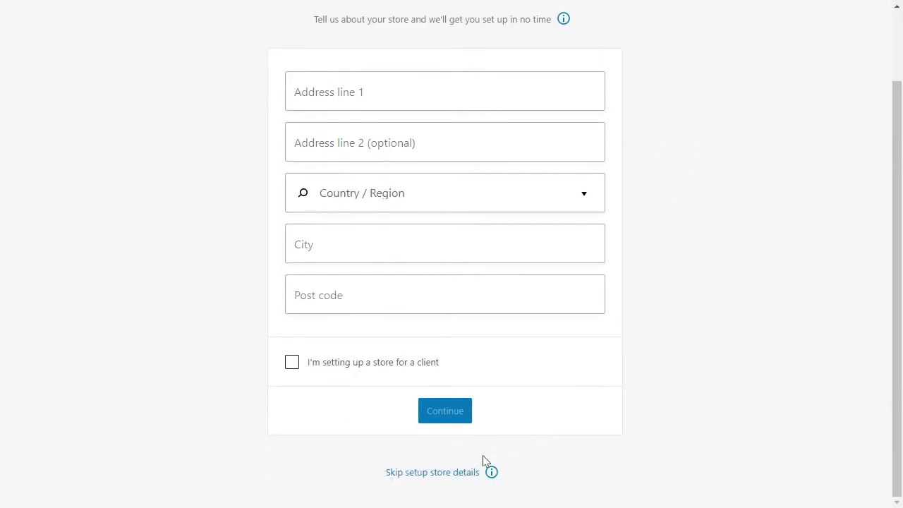
left_click(457, 472)
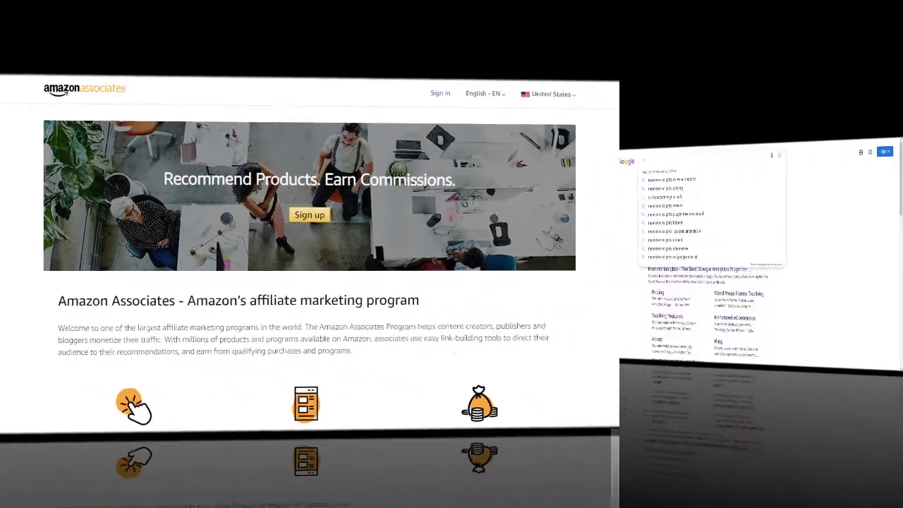
Search Google for "amazon associates" and open the Amazon.com Associates Central result
type("ates")
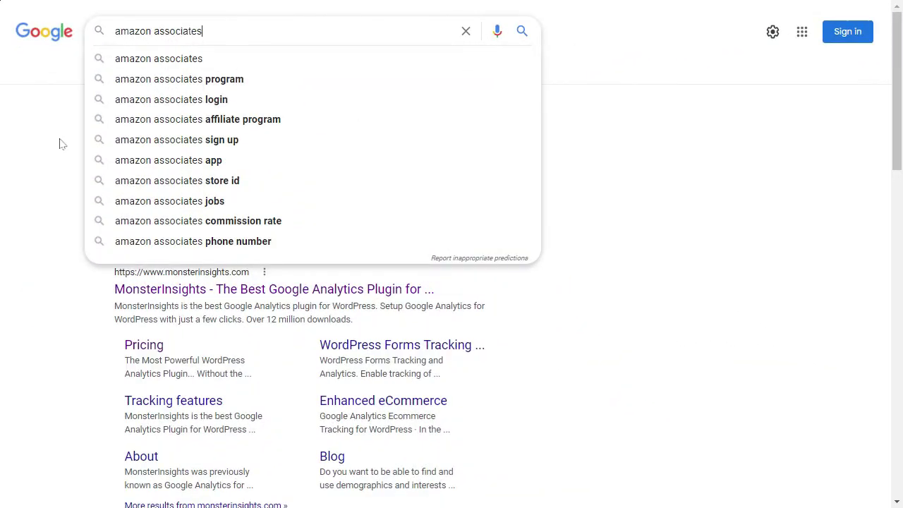
key("Return")
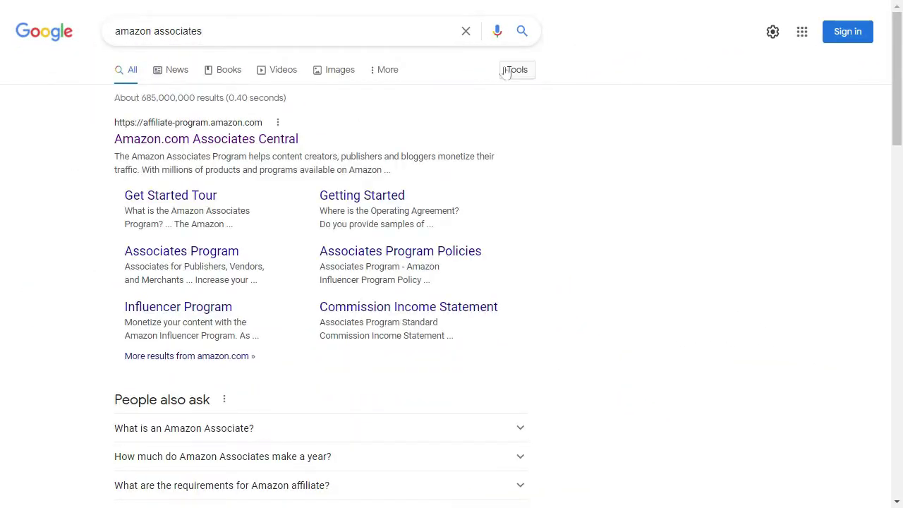
left_click(236, 140)
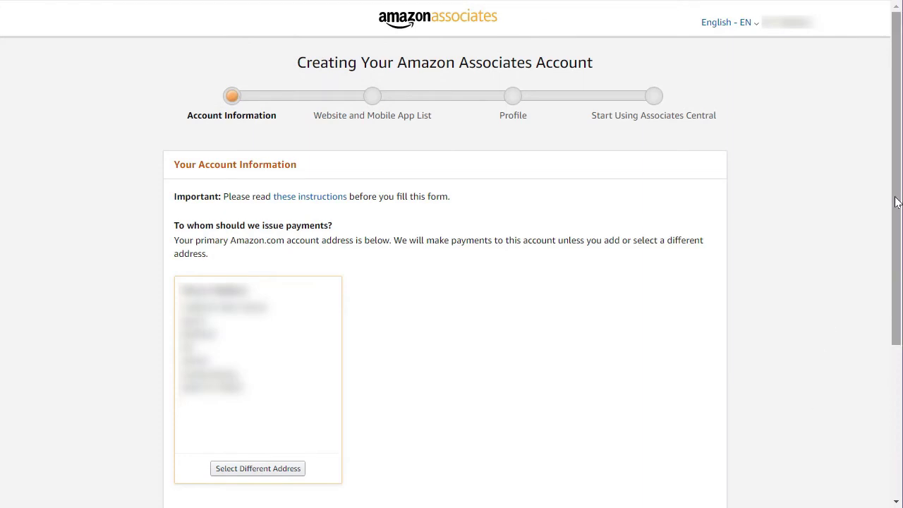
left_click_drag(896, 202, 849, 377)
left_click(704, 459)
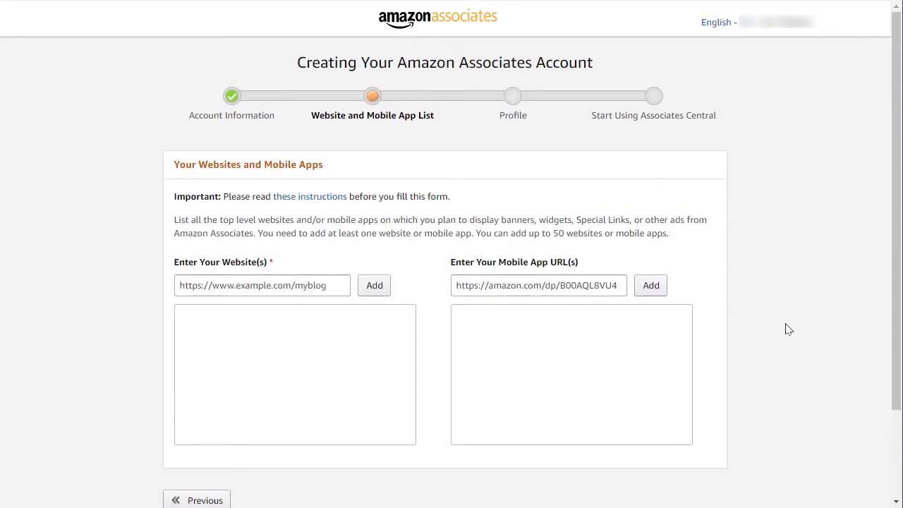
left_click(329, 285)
type("htt")
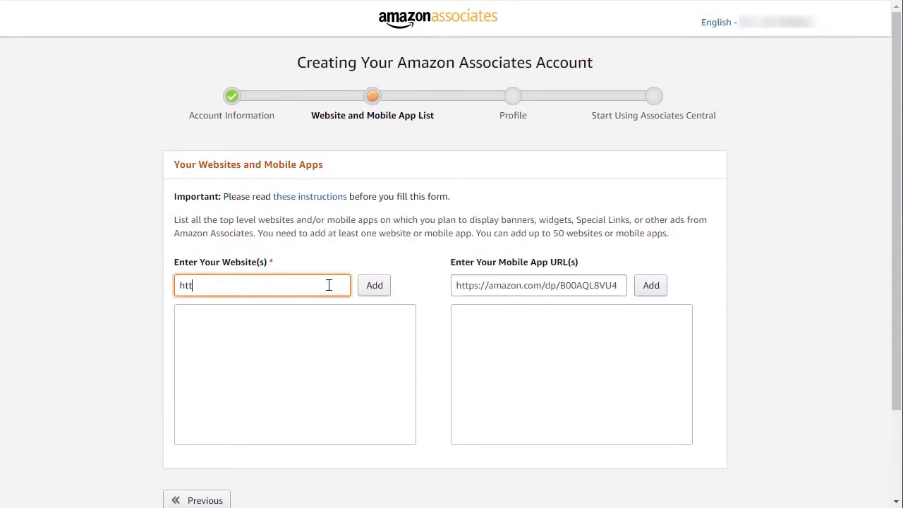
type("ps://")
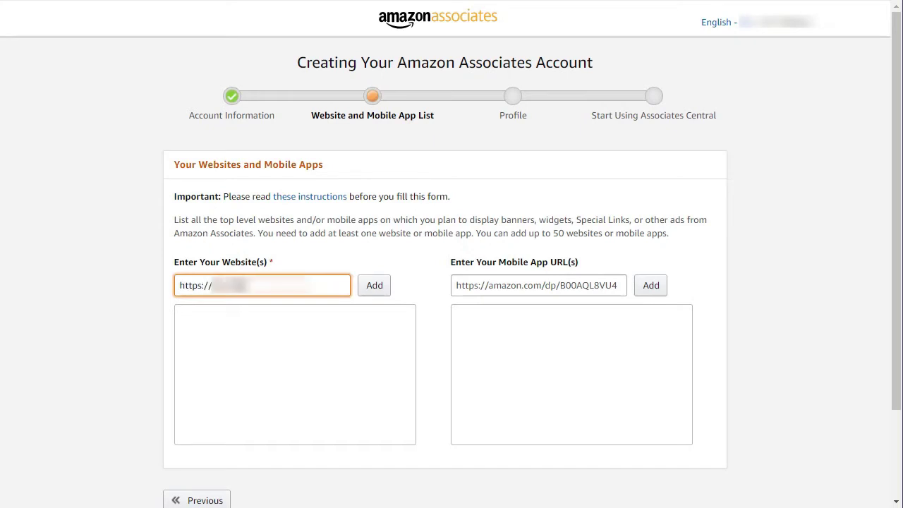
type("xxxxxxxxx")
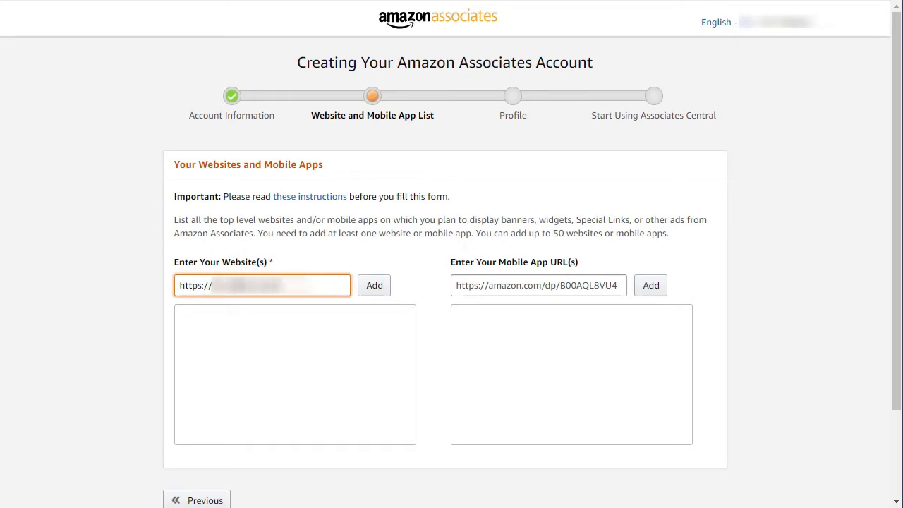
left_click(373, 287)
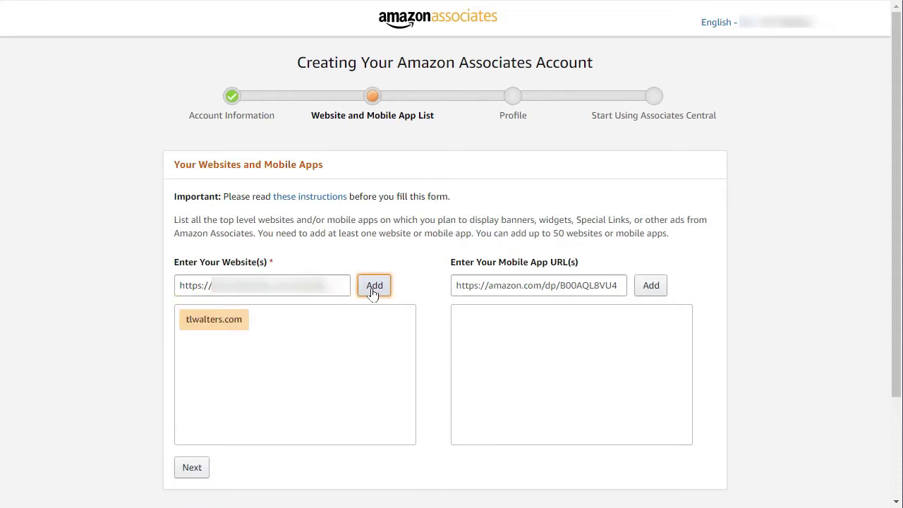
left_click(191, 469)
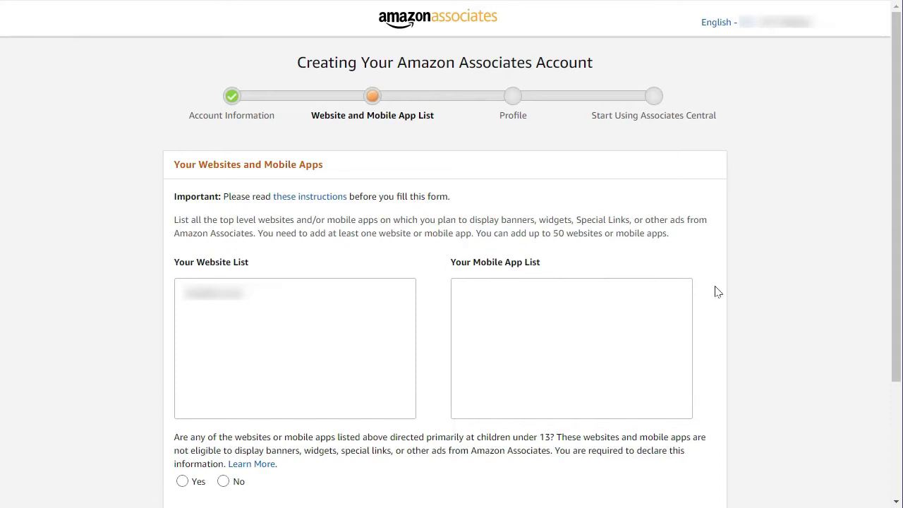
Declare that the listed website is not directed primarily at children under 13 and confirm the website list
left_click_drag(899, 264, 881, 365)
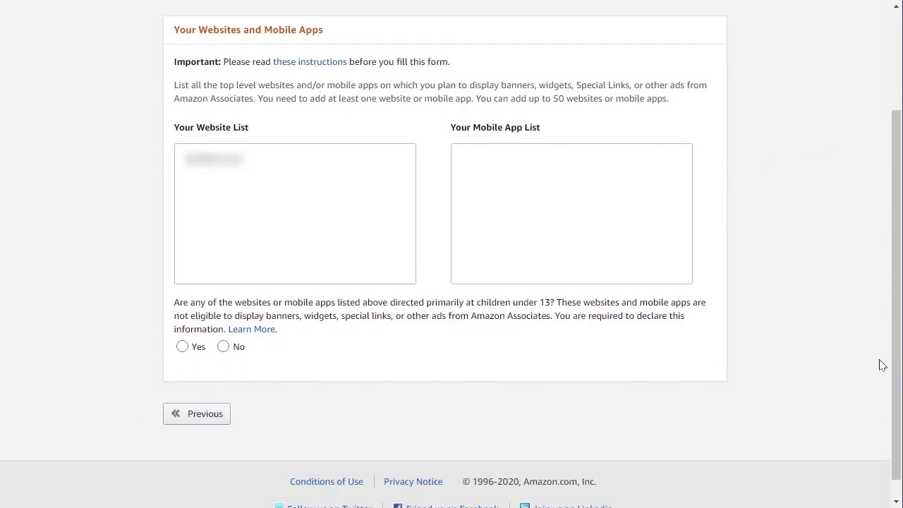
left_click(224, 346)
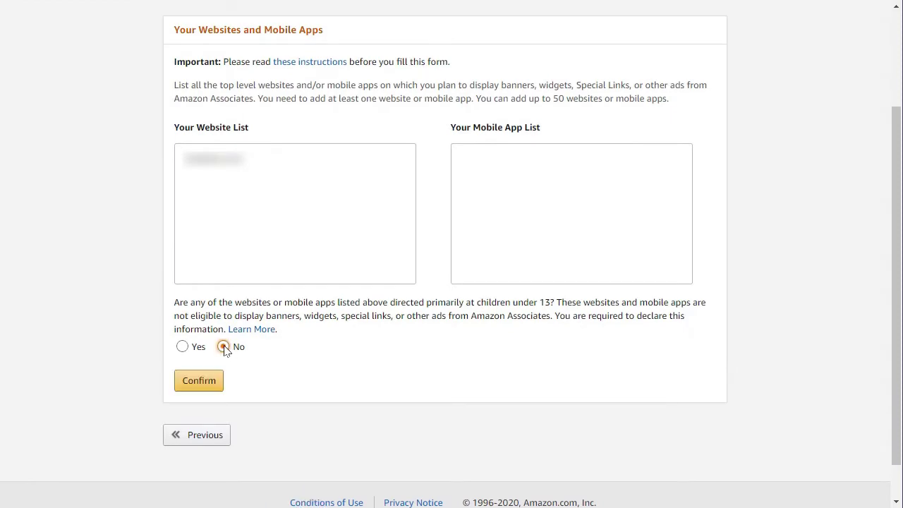
left_click(200, 381)
Describe the website as "Career Coaching" in the Associates profile, choose its topic and mark Electronics as an item type to list
type("Ca")
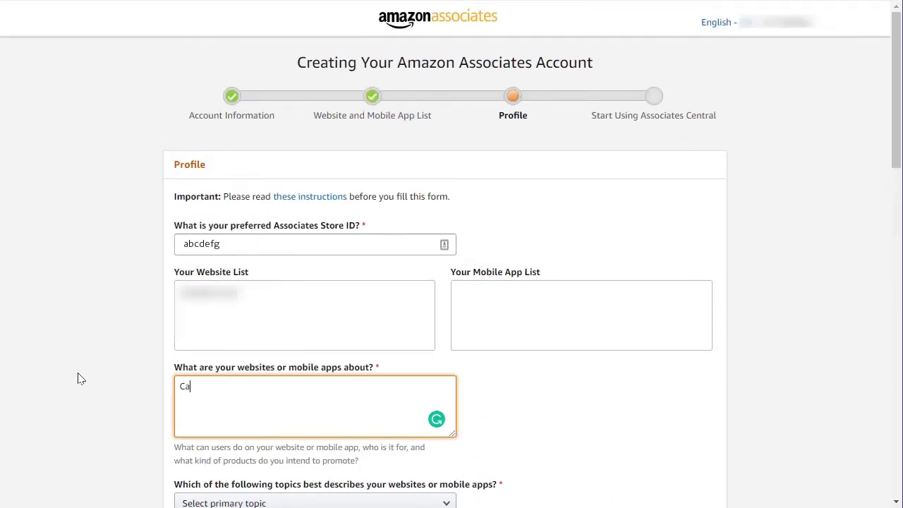
type("reer Coaching")
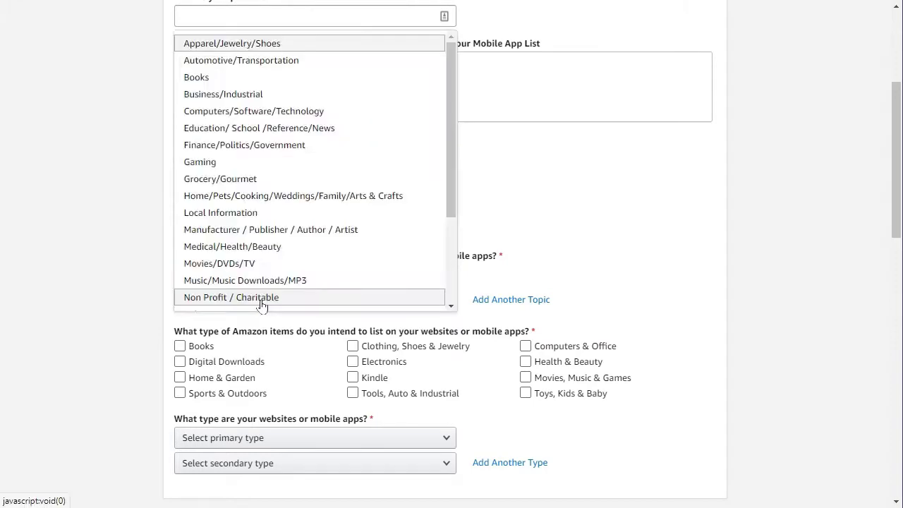
left_click(262, 303)
left_click(353, 361)
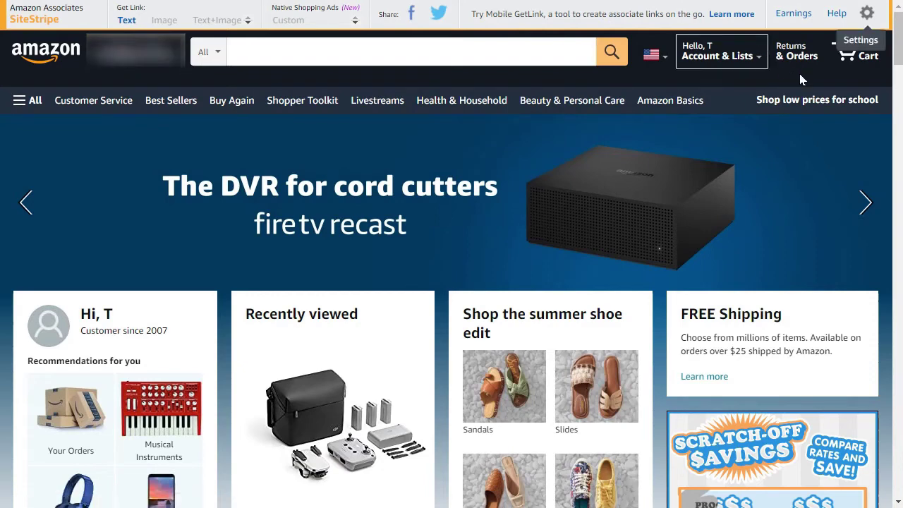
Look at the SiteStripe settings on the Amazon home page and close them again
left_click(867, 15)
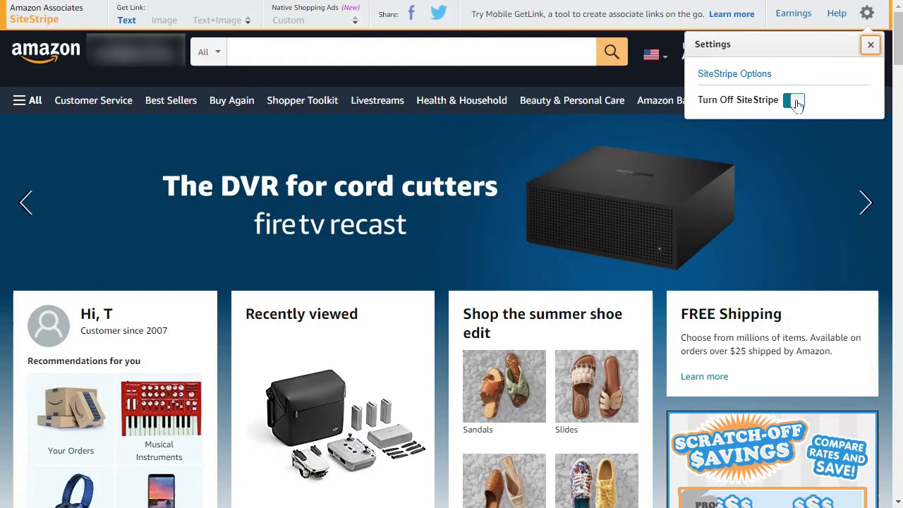
left_click(824, 141)
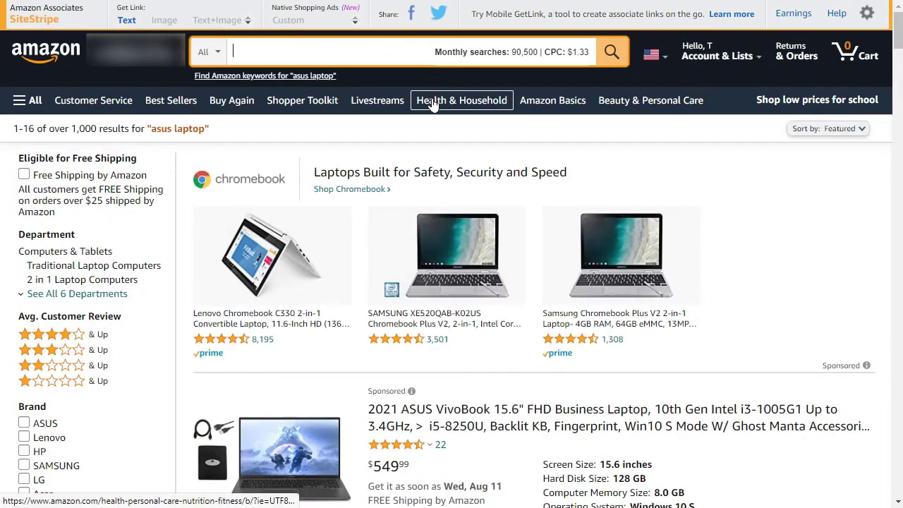
Search Amazon for "asus laptop vivobook 15.6" and open the ASUS VivoBook 15 Thin and Light Laptop product page
type("ASUS laptop")
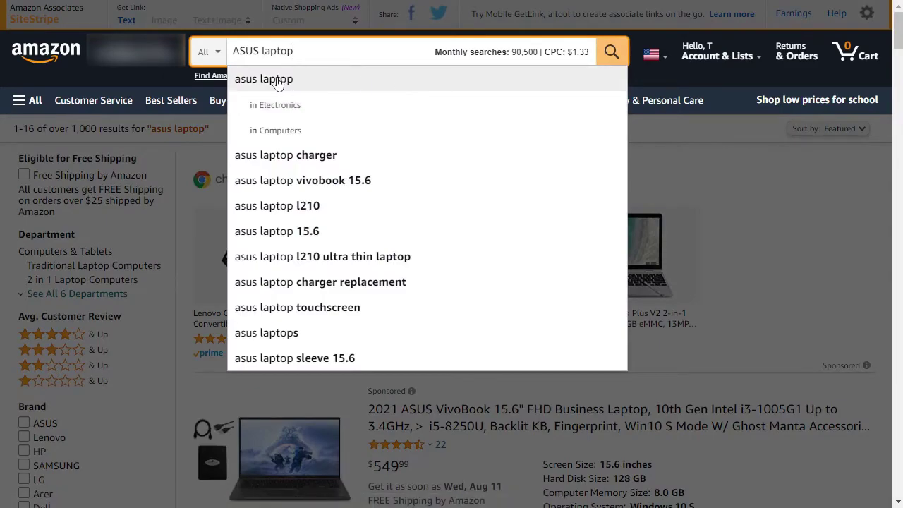
left_click(284, 181)
scroll(613, 48, "down", 10)
left_click(373, 93)
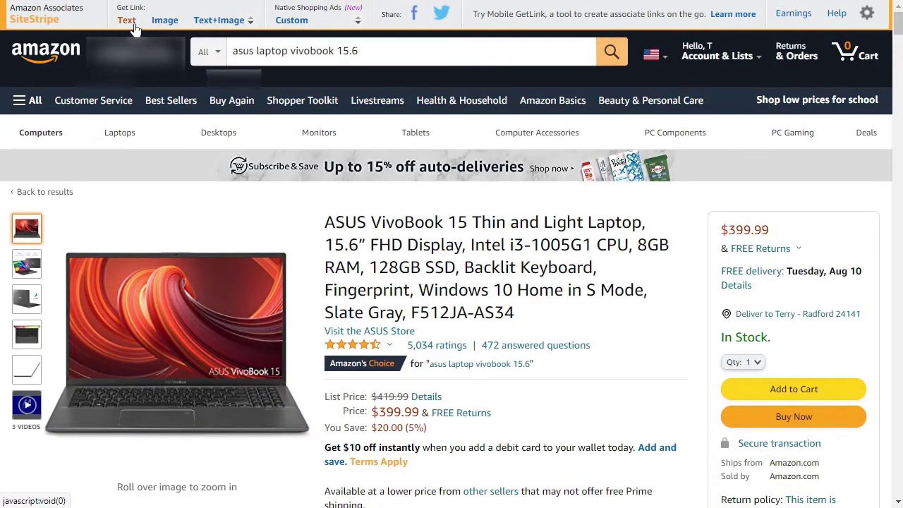
Generate a SiteStripe text link to the laptop page as a Short Link and copy it
left_click(127, 21)
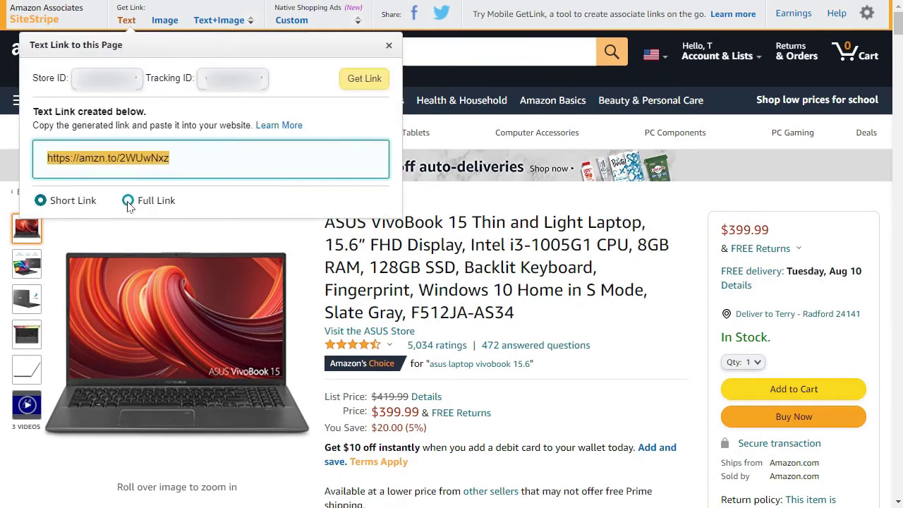
left_click(127, 201)
left_click(40, 201)
left_click(173, 158)
left_click_drag(173, 158, 37, 157)
right_click(77, 158)
left_click(141, 175)
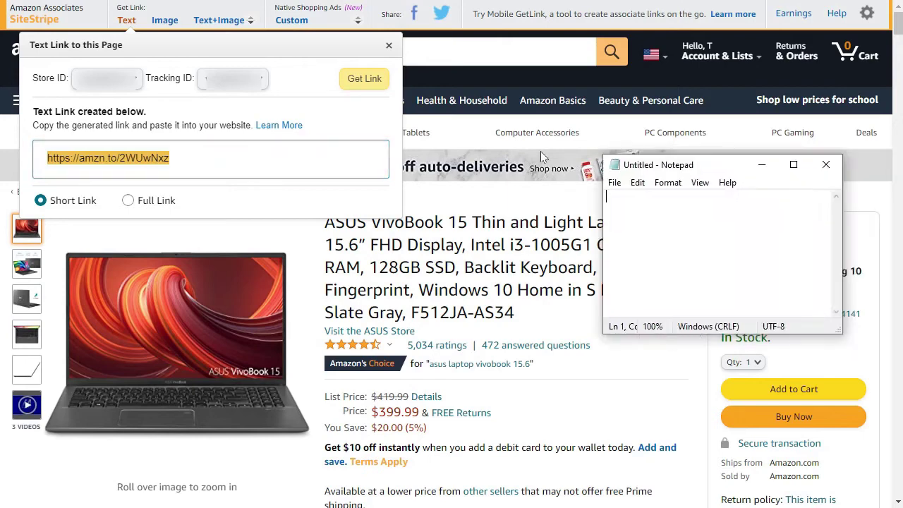
Switch to Notepad, place its window over the link dialog and paste the copied short link there
left_click_drag(643, 164, 160, 136)
right_click(125, 196)
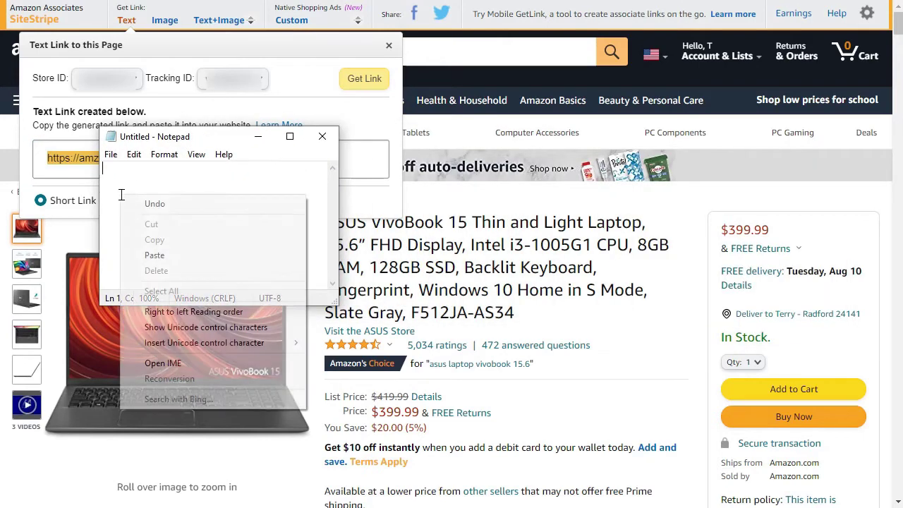
left_click(155, 255)
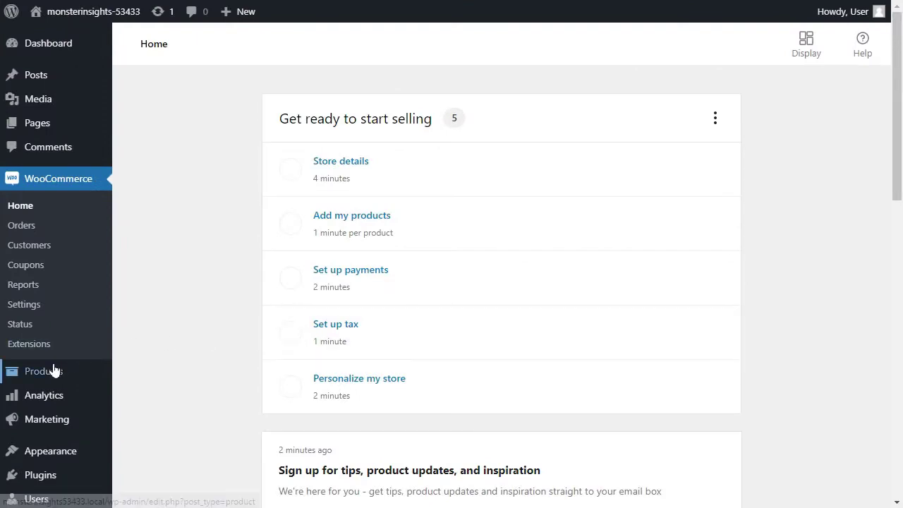
Switch to the WordPress dashboard and add a new WooCommerce product titled "ASUS VivoBook 15 Thin and Light Laptop"
mouse_move(55, 371)
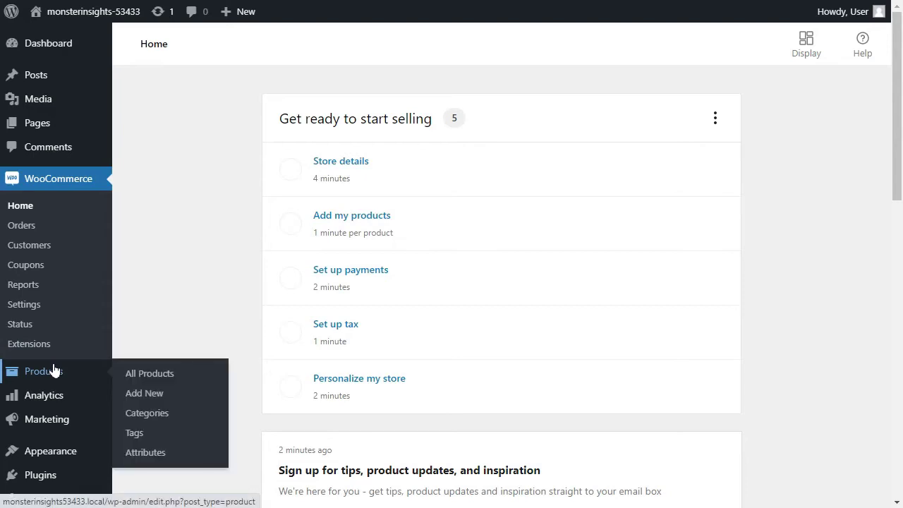
left_click(139, 398)
type("ASUS VivoBook 15 Thin and Light Laptop")
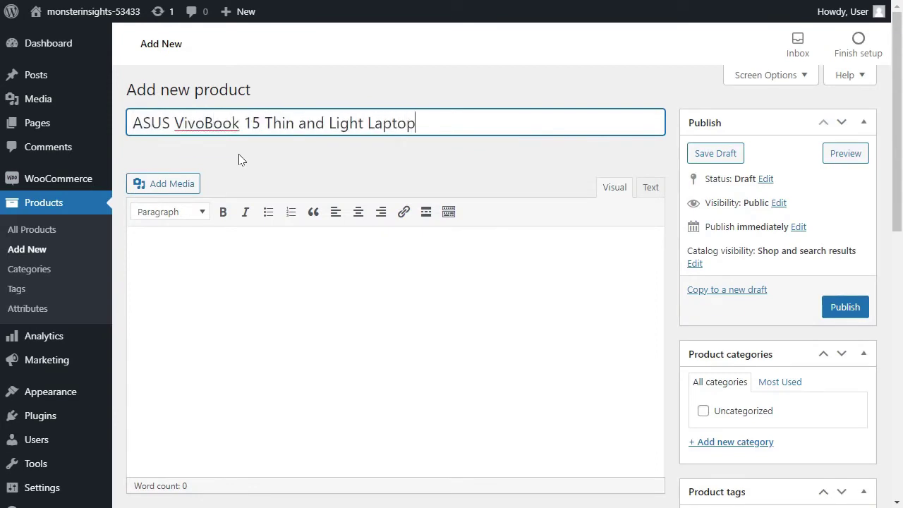
Fill the product description with a paragraph of Lorem ipsum placeholder text and delete the surplus words at its end
left_click(221, 259)
type("Lorem ipsum dolor sit amet, consectetur adipiscing elit, sed do eiusmod tempor incididunt ut labore et dolore mag")
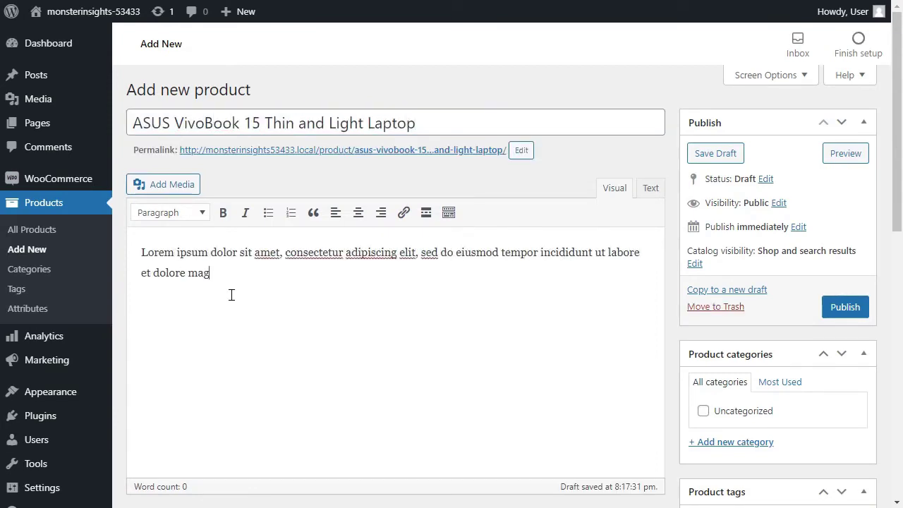
type("na aliqua. In egestas erat imperdiet sed euismod nisi porta. Dui ut ornare lectus sit amet. Nunc scelerisque viverra mauris in aliquam sem. Lectus urna duis convalli")
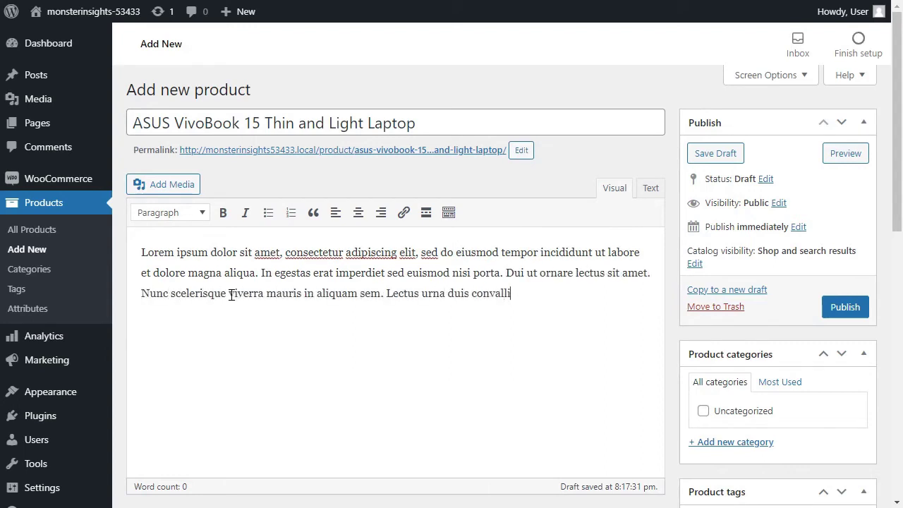
type("s convallis tellus. Turpis massa tincidunt dui ut ornare. Tempus impe rdiet nulla malesuada pellentesque elit. Sit amet mattis vulputate enim nulla. Pharetra sit amet")
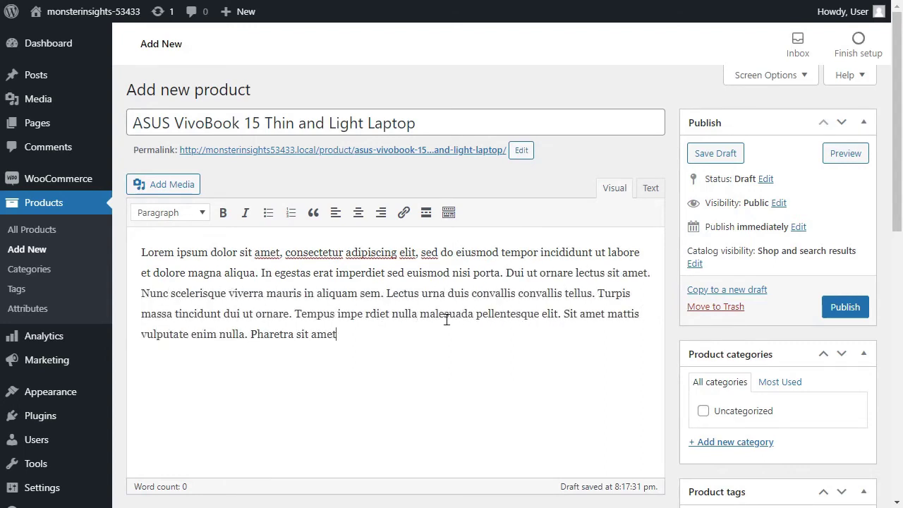
type(" aliquam id diam maecenas ultricies mi eget. Amet tellus cras adipiscing enim eu turpis egestaellus cras adcestempus imperdiet nulla malesuada pellentesque. Id diam mi rpiscing . Ults pretium. Eget sit amet t")
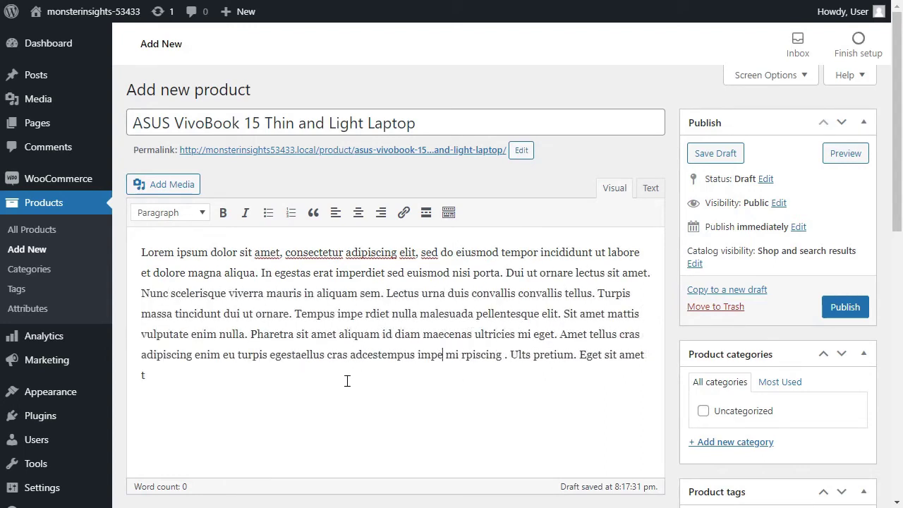
type(" maecenas ultricies mi eget.")
left_click_drag(512, 375, 378, 375)
key("BackSpace")
Set the product type to External/Affiliate product in the product data
scroll(422, 390, "down", 4)
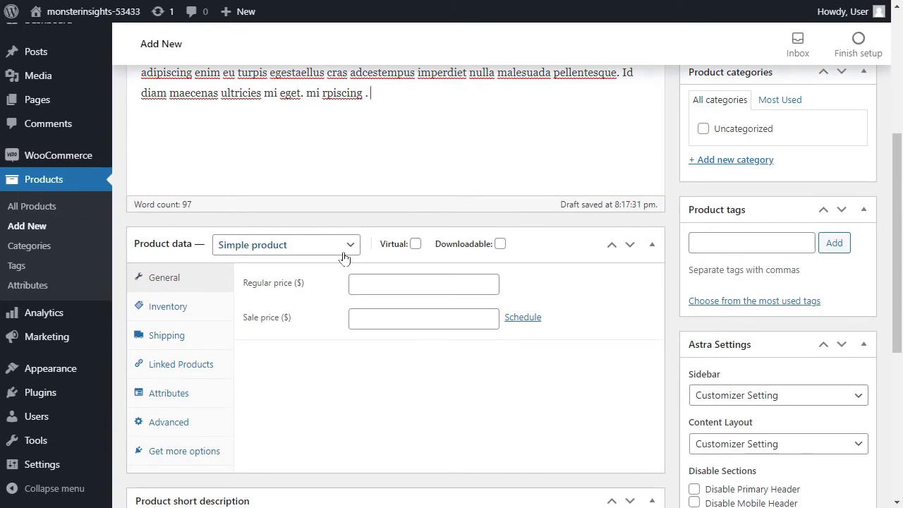
left_click(349, 244)
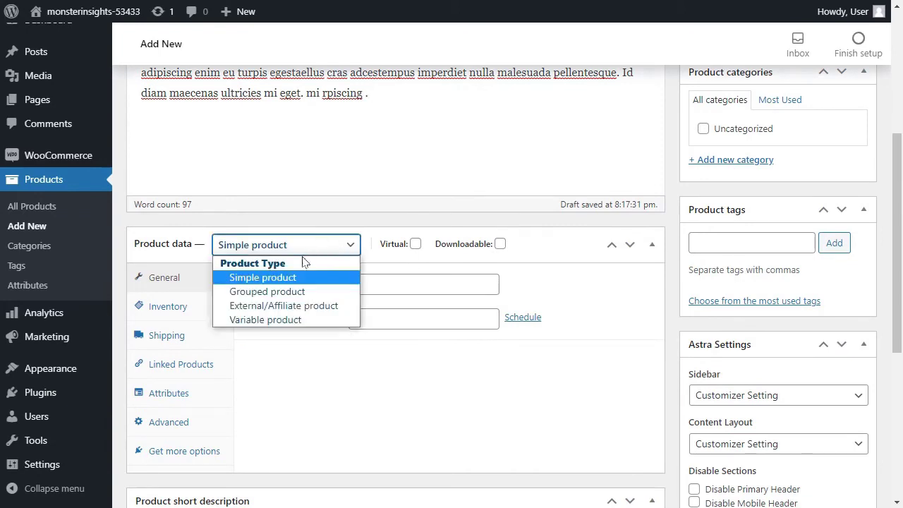
left_click(286, 307)
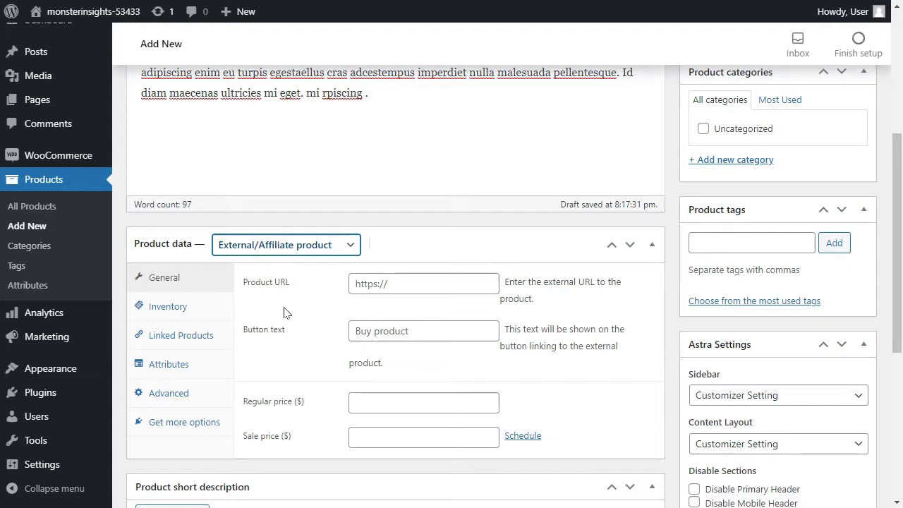
left_click(390, 281)
type("https://amzn.to/2WUwNxz")
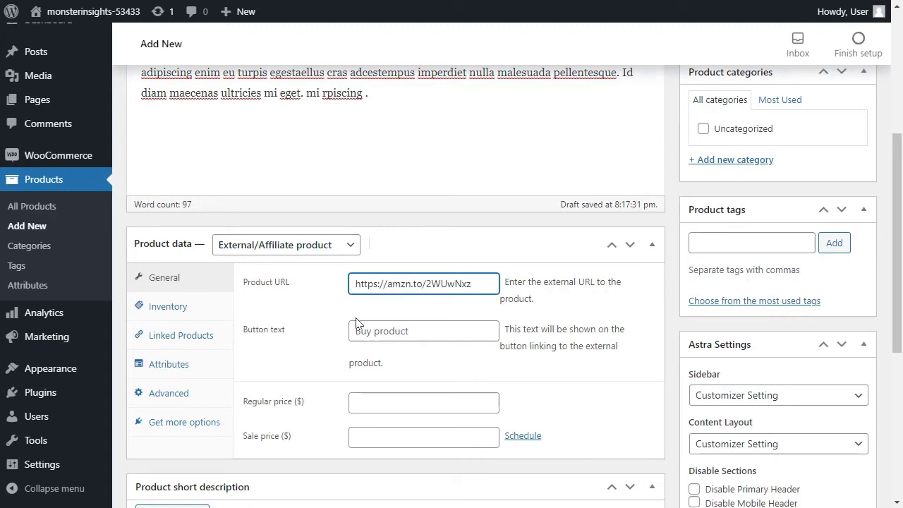
left_click(357, 326)
type("Buy On Amazon")
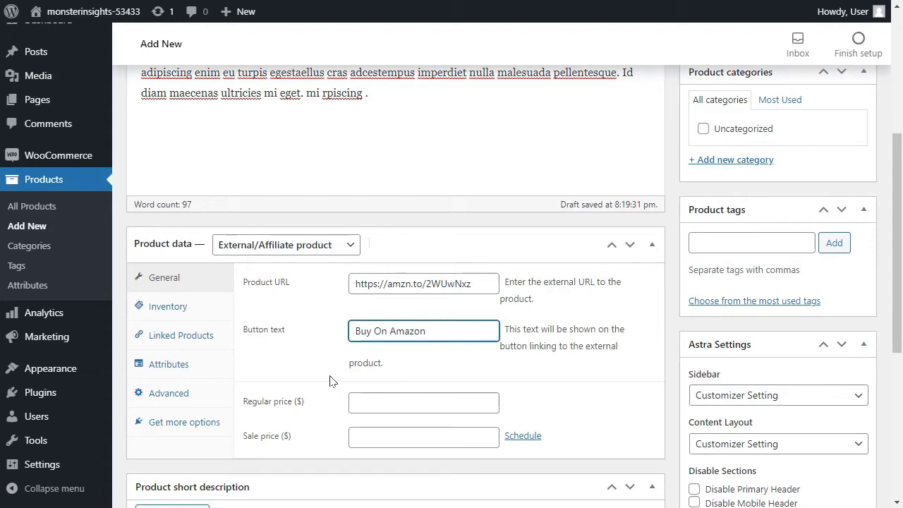
left_click(330, 376)
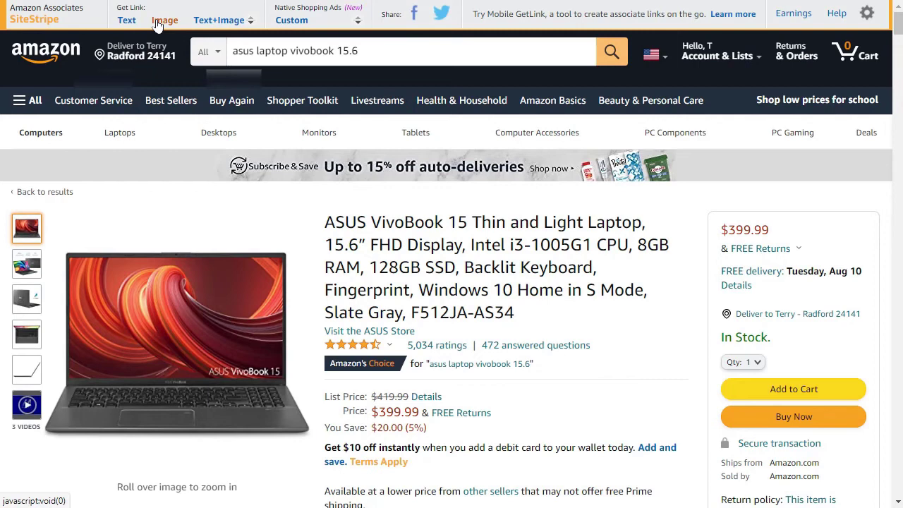
Get the medium-size SiteStripe image link for the laptop on Amazon and paste its code below the short link in Notepad
left_click(159, 23)
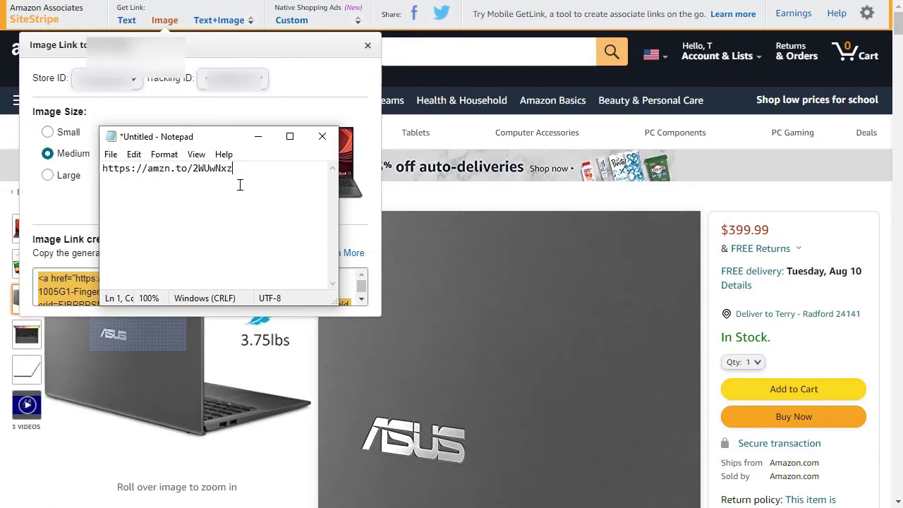
key("Return")
key("Return")
key("ctrl+v")
left_click_drag(329, 233, 335, 254)
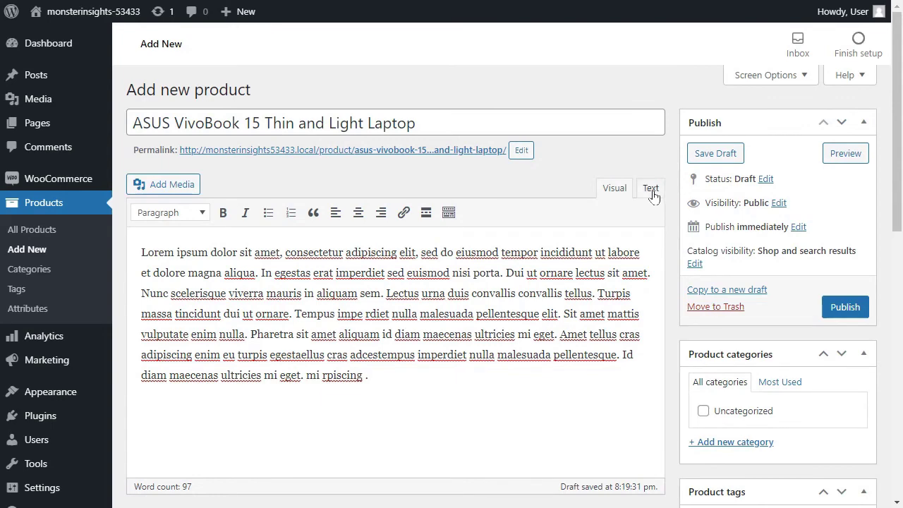
Paste the Amazon image link code below the description text in the WordPress product's HTML view and save the draft
left_click(651, 189)
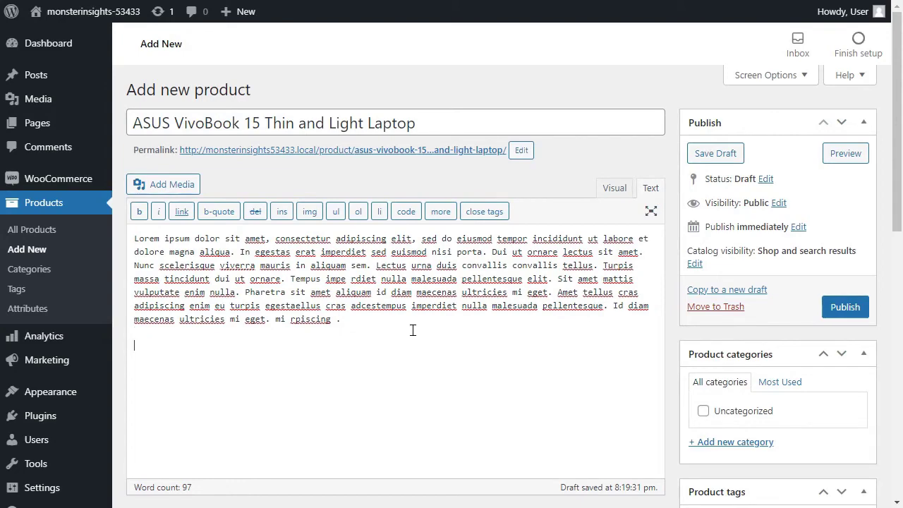
key("ctrl+v")
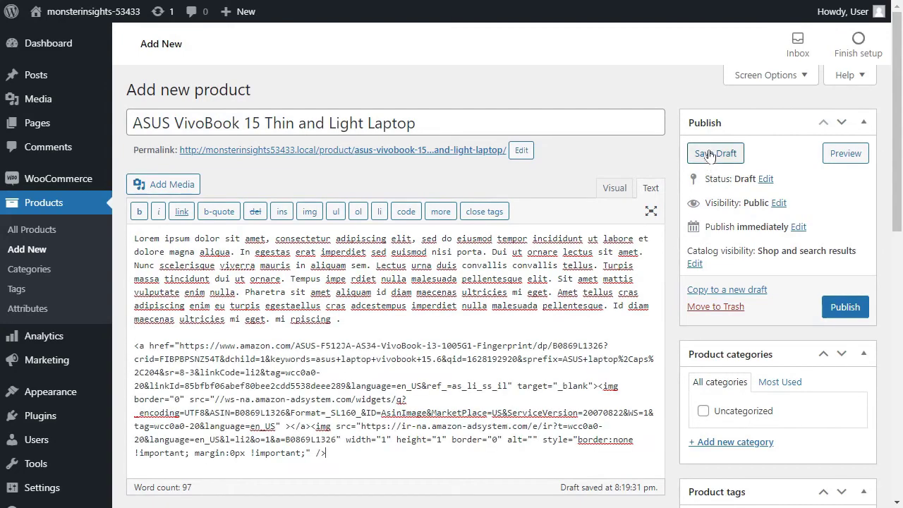
left_click(712, 153)
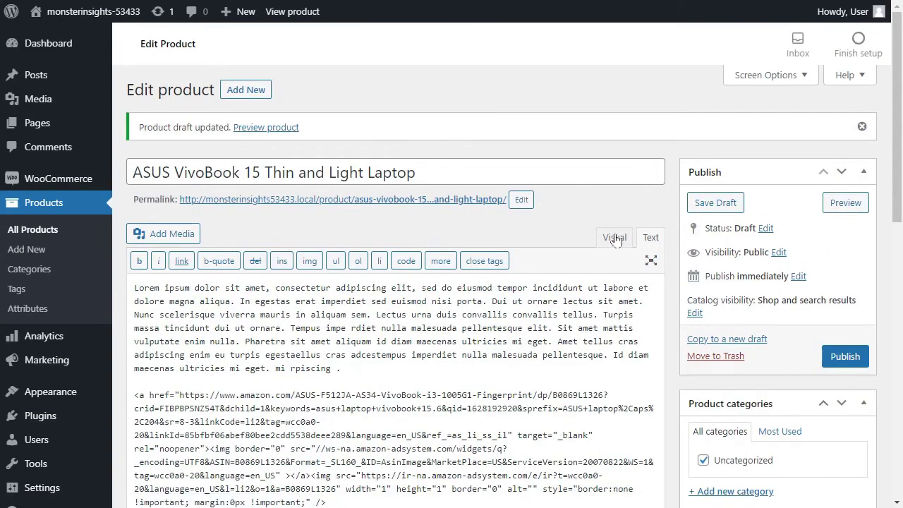
Check the linked image in the description's visual view and preview the product page
left_click(614, 237)
scroll(525, 304, "down", 3)
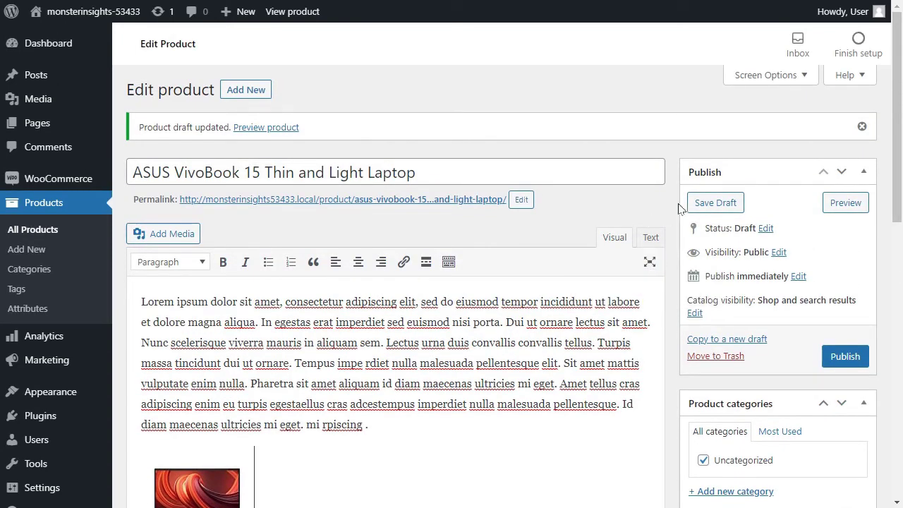
left_click(844, 204)
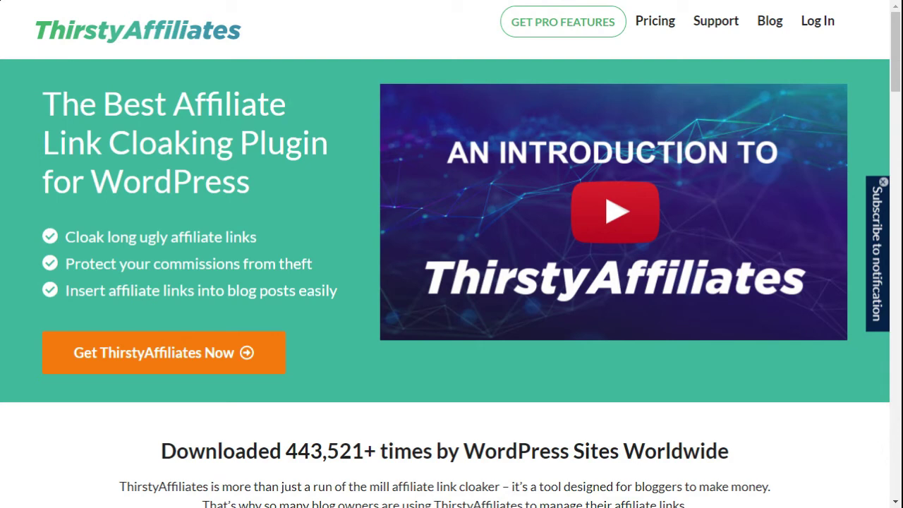
Look through the ThirstyAffiliates plugin page for its affiliate link management features
scroll(451, 254, "down", 3)
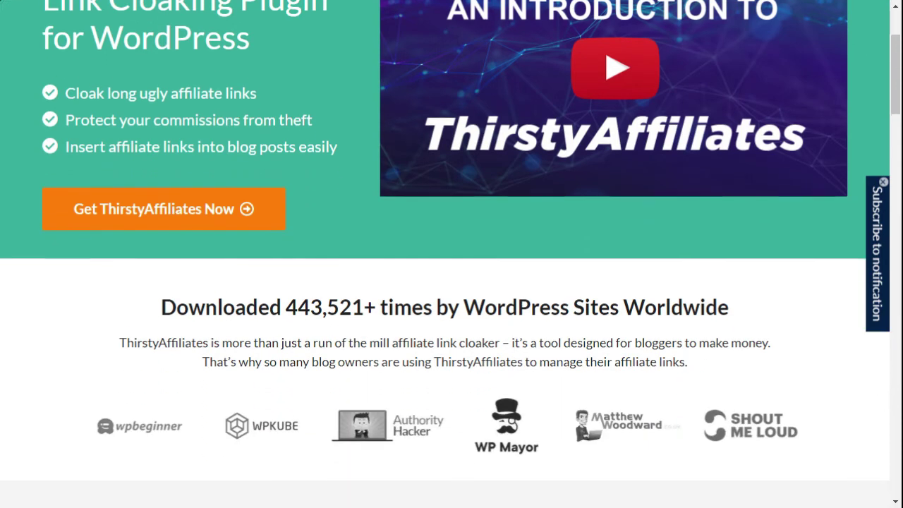
scroll(451, 254, "down", 4)
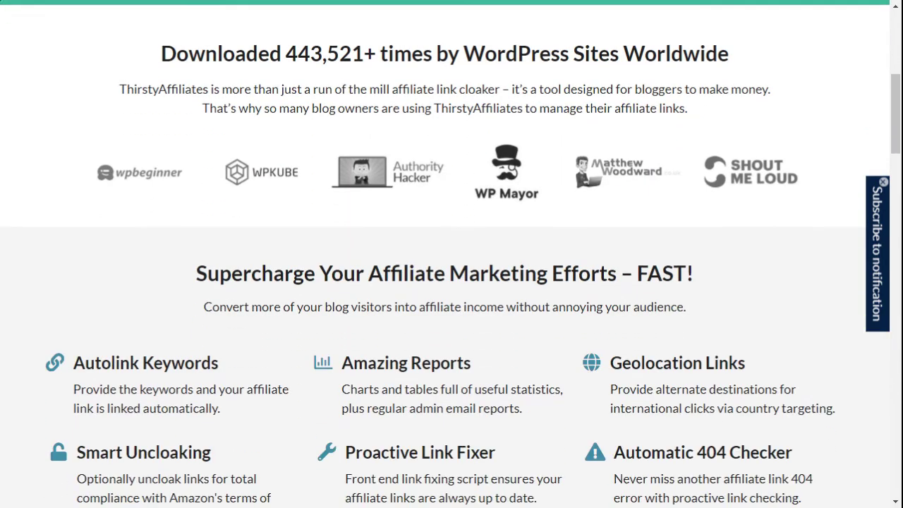
scroll(451, 254, "down", 3)
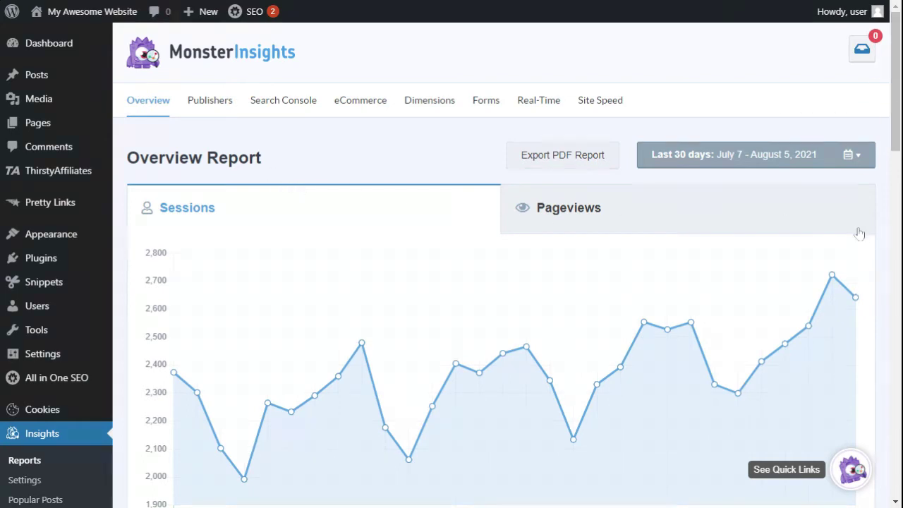
Look through the MonsterInsights overview report, from the sessions chart to the top outbound links and top affiliate links tables
mouse_move(817, 259)
scroll(806, 267, "down", 1)
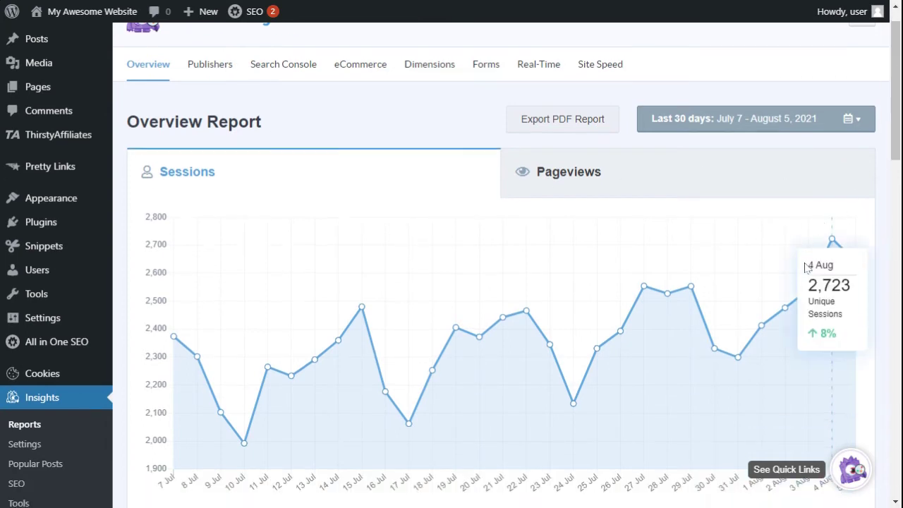
scroll(807, 266, "down", 4)
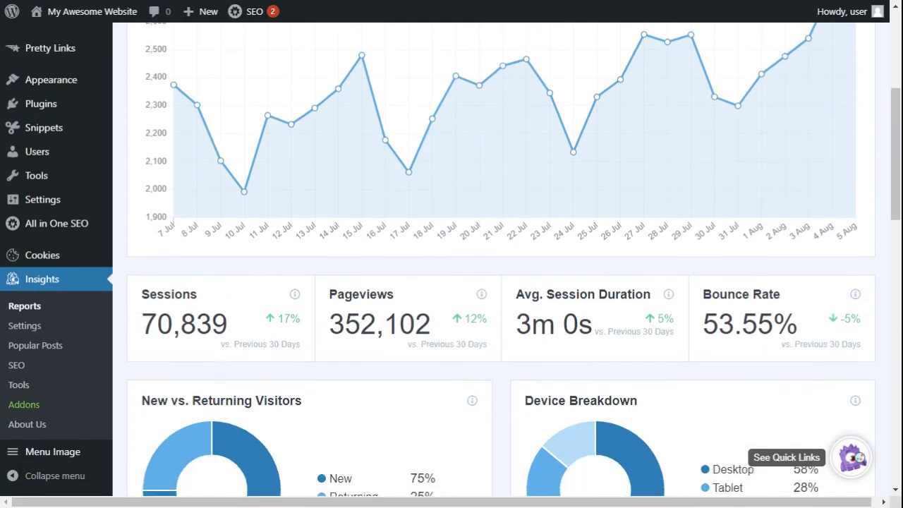
scroll(501, 262, "down", 5)
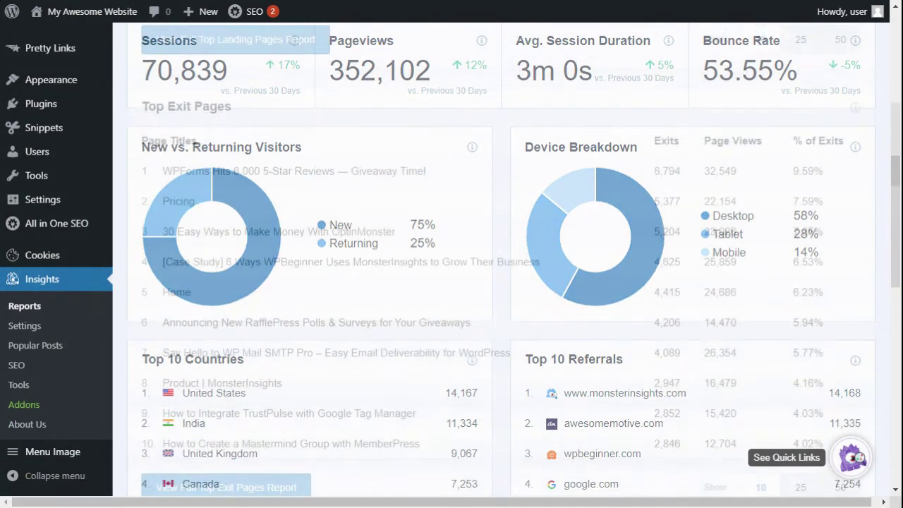
scroll(501, 261, "down", 3)
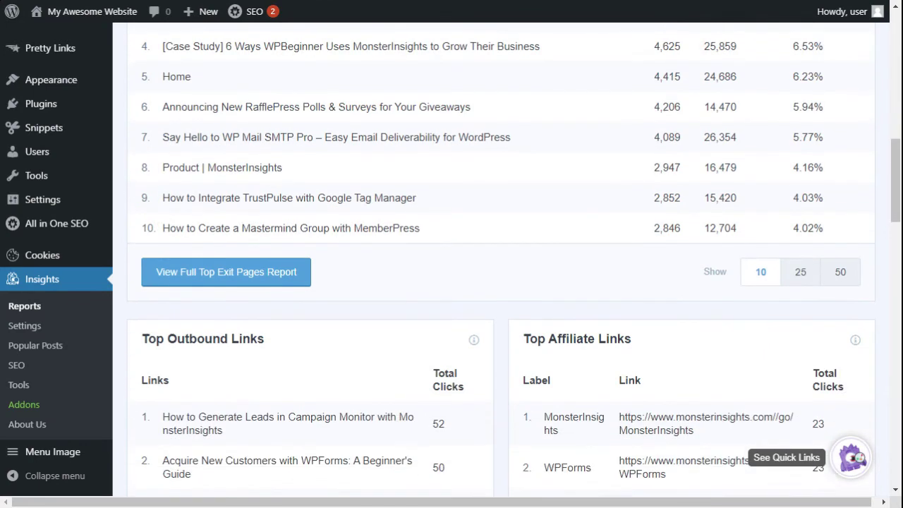
scroll(501, 261, "down", 4)
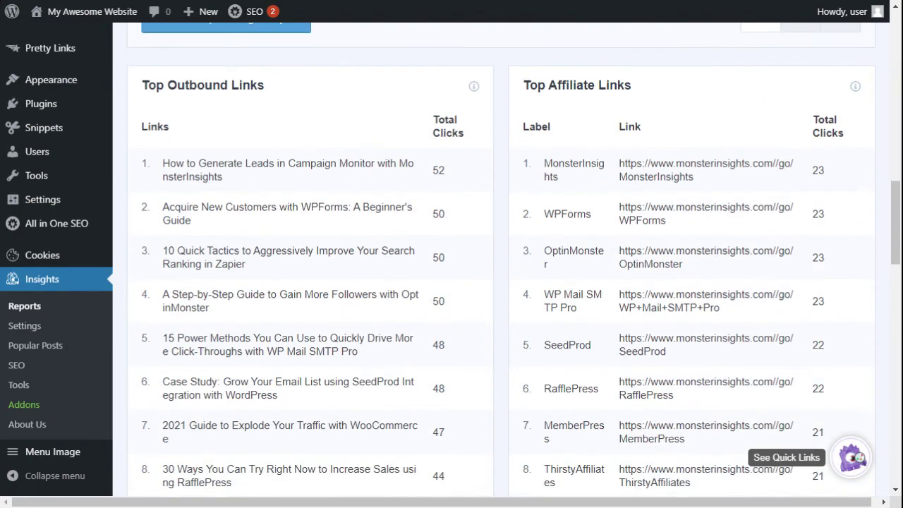
scroll(501, 261, "down", 1)
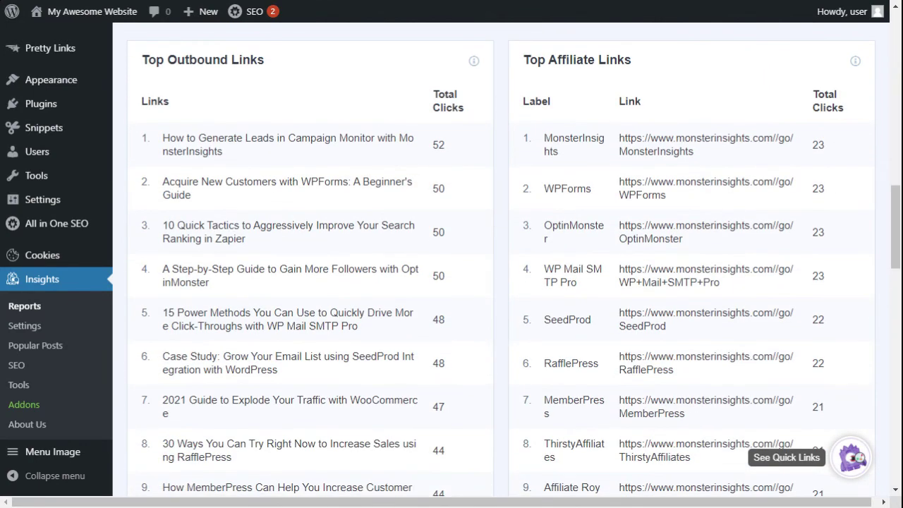